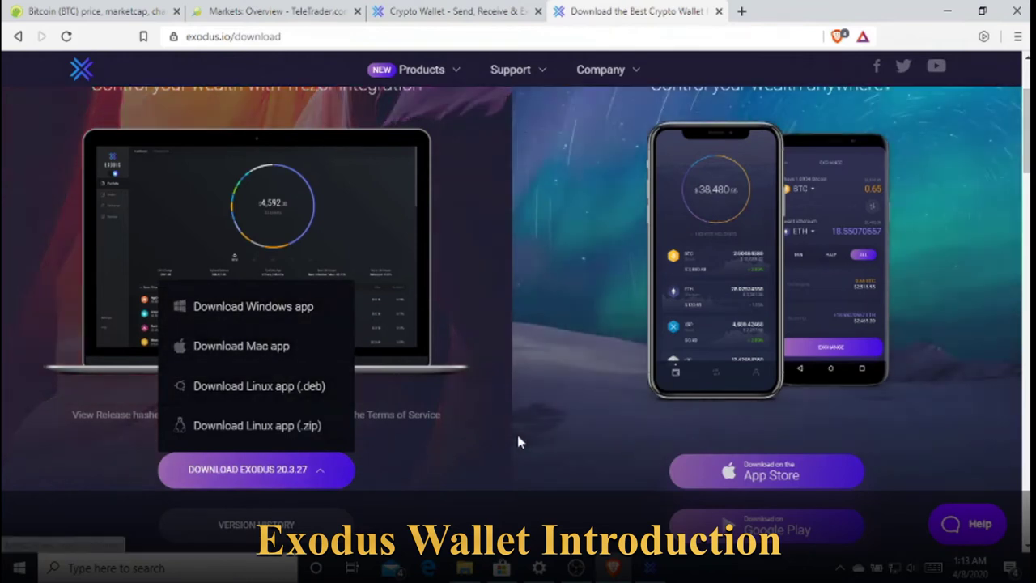
- Review the desktop download options for Exodus 20.3.27 on the download page and close the list
left_click(517, 434)
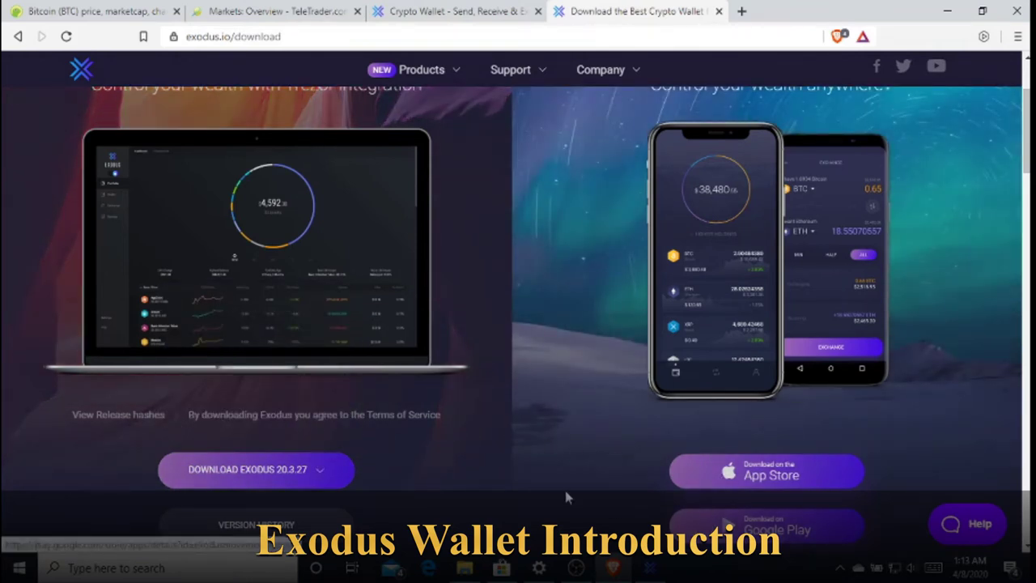
left_click(324, 471)
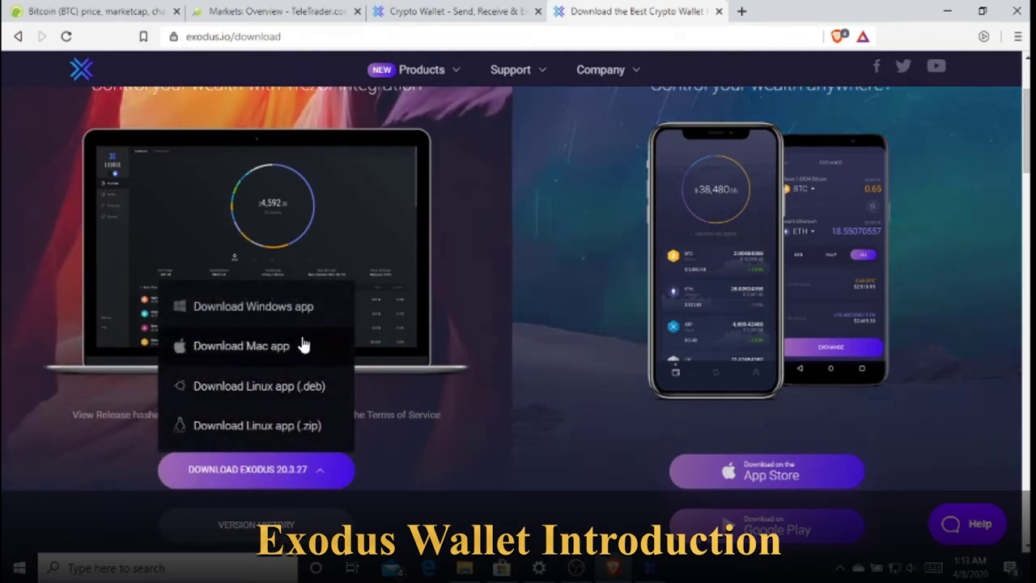
left_click(548, 351)
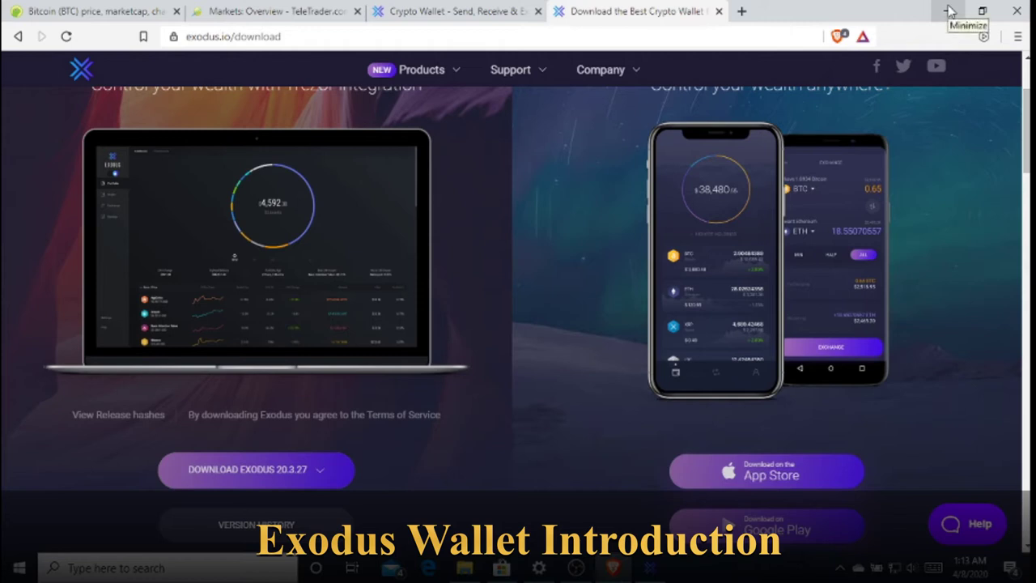
- Switch to the Exodus desktop app and look through the portfolio overview and its asset list
left_click(652, 568)
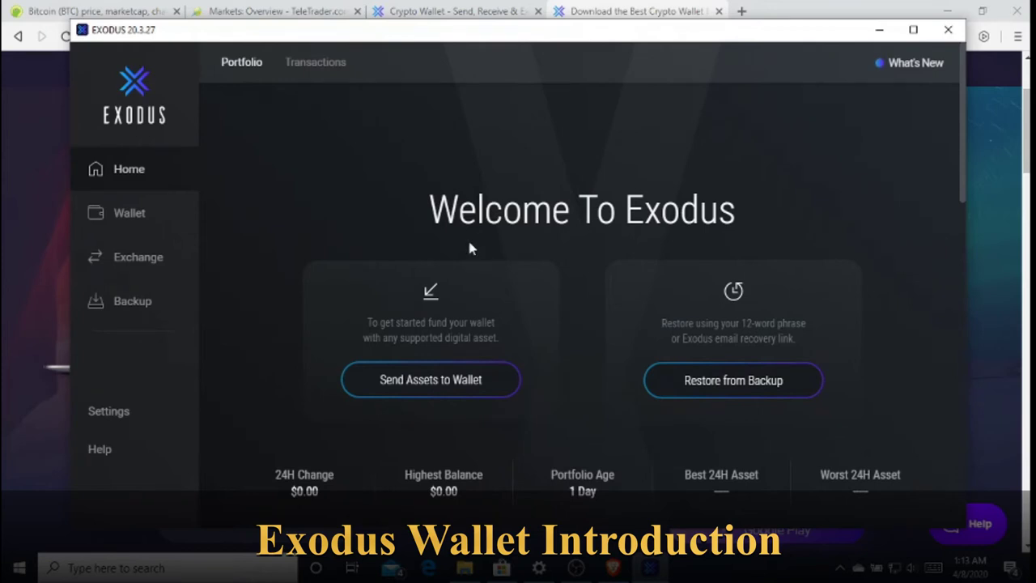
scroll(385, 241, "down", 1)
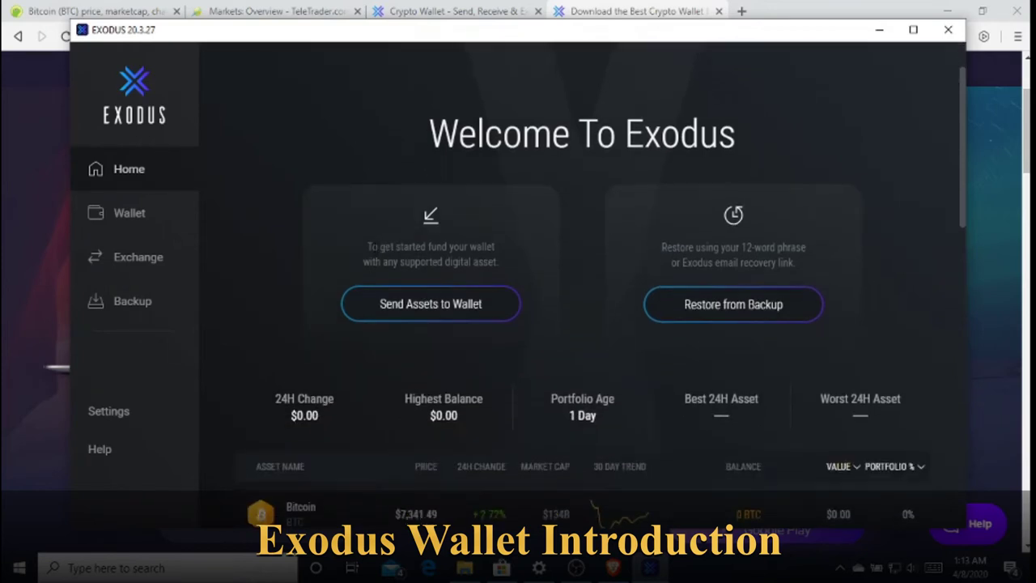
scroll(375, 253, "down", 3)
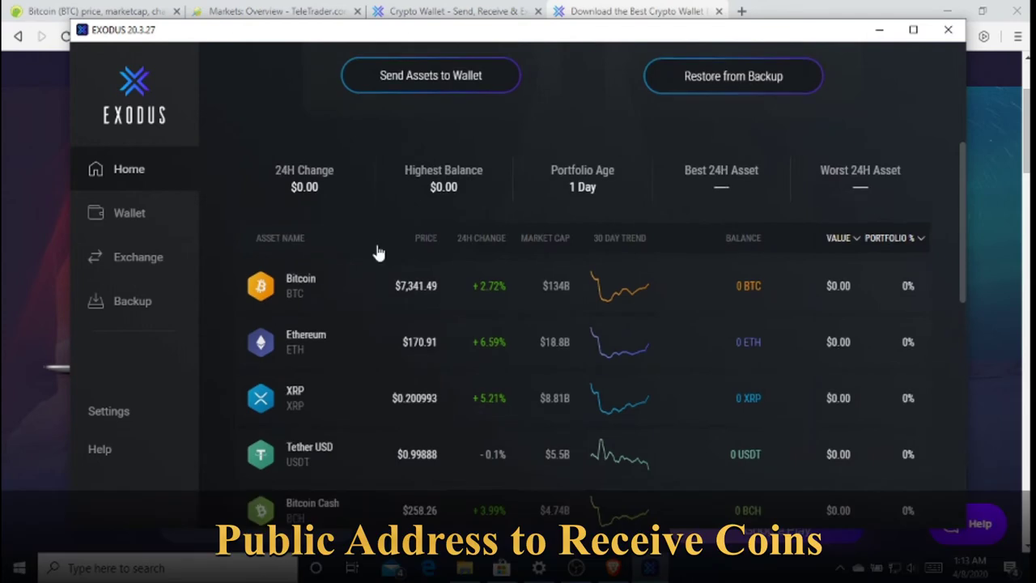
scroll(526, 259, "down", 2)
scroll(576, 246, "up", 5)
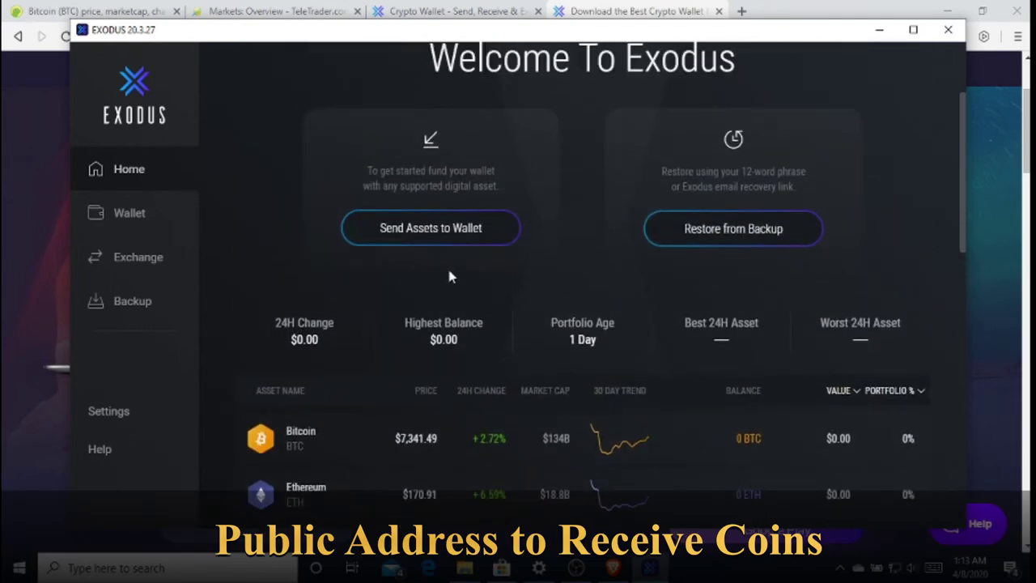
- View the receiving address and the send form of the Bitcoin wallet, closing each one
left_click(132, 213)
scroll(307, 222, "up", 3)
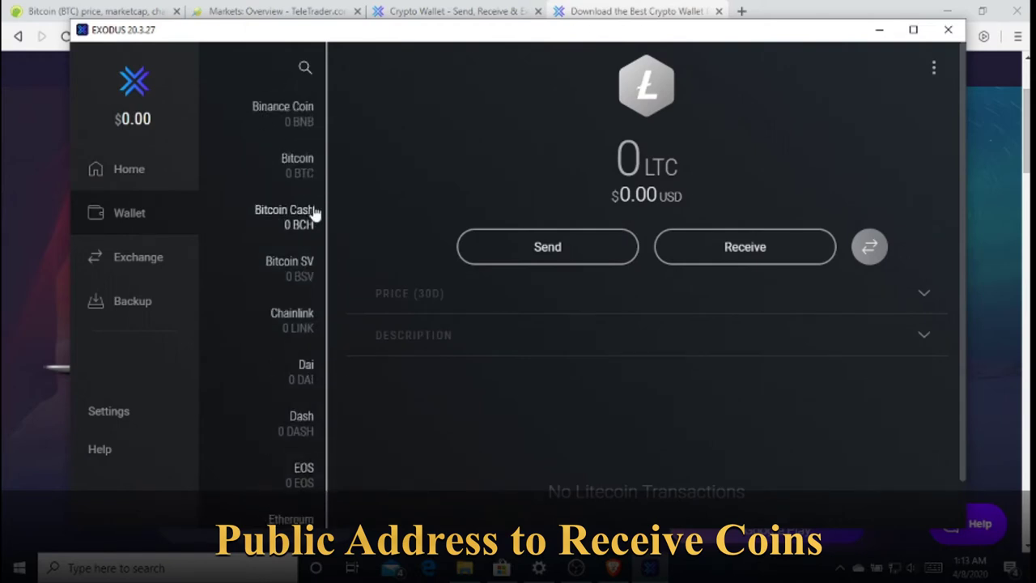
left_click(300, 166)
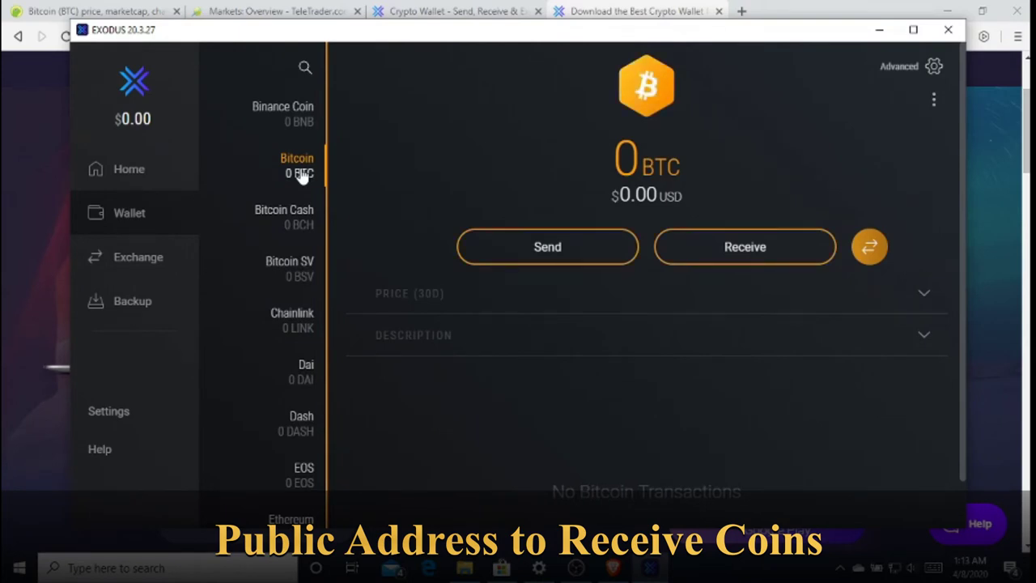
left_click(714, 251)
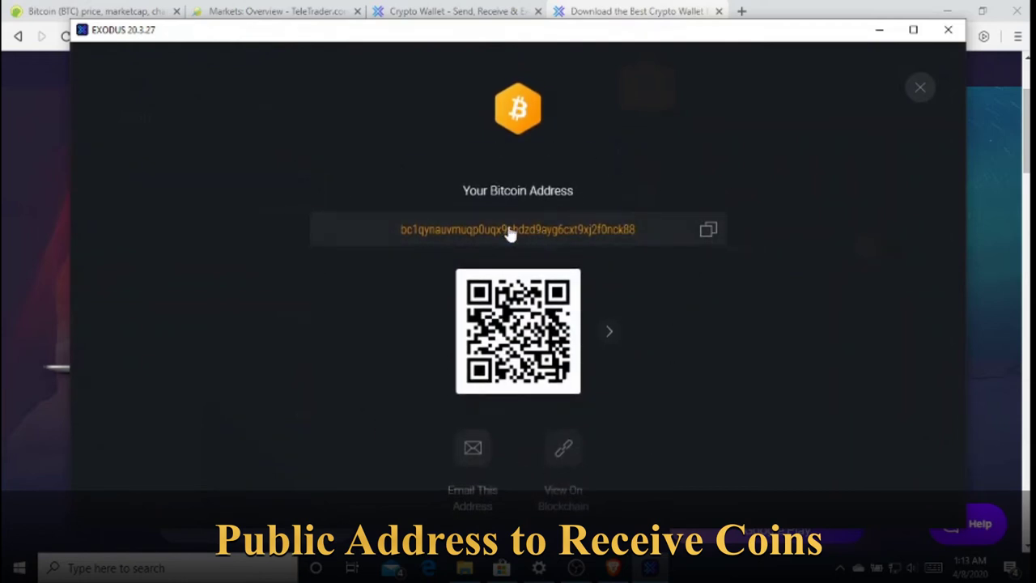
left_click(391, 235)
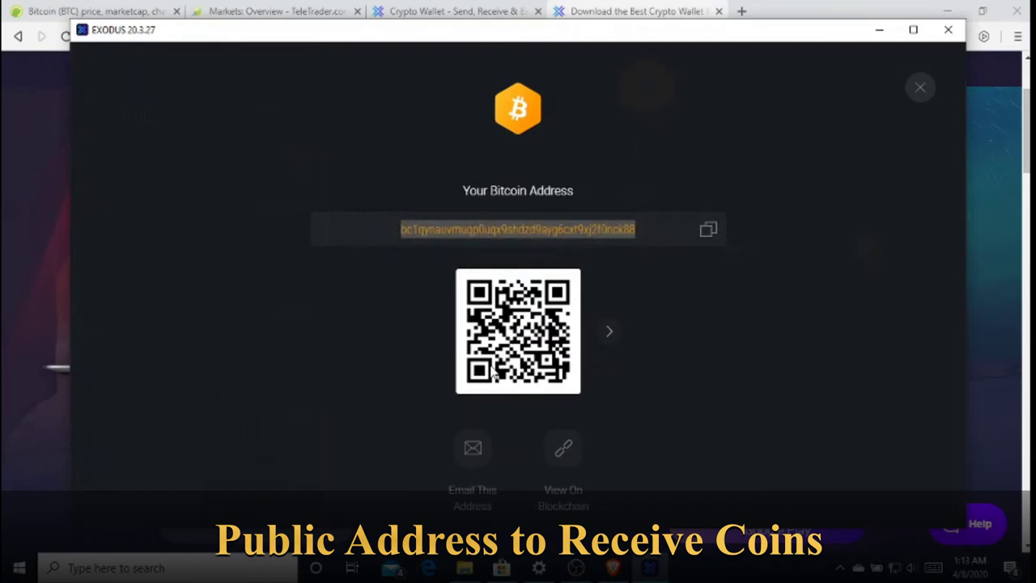
left_click(921, 89)
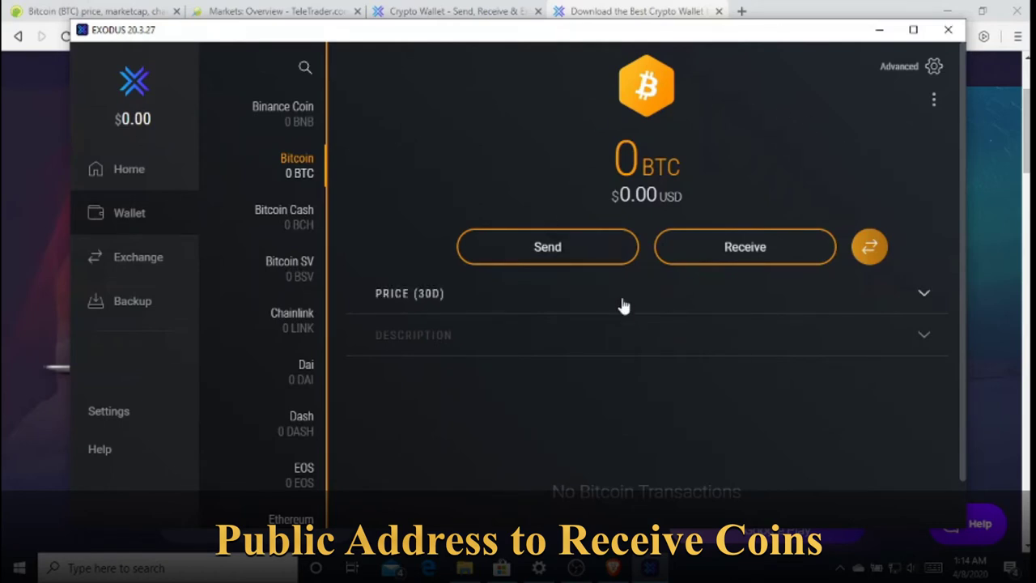
left_click(562, 246)
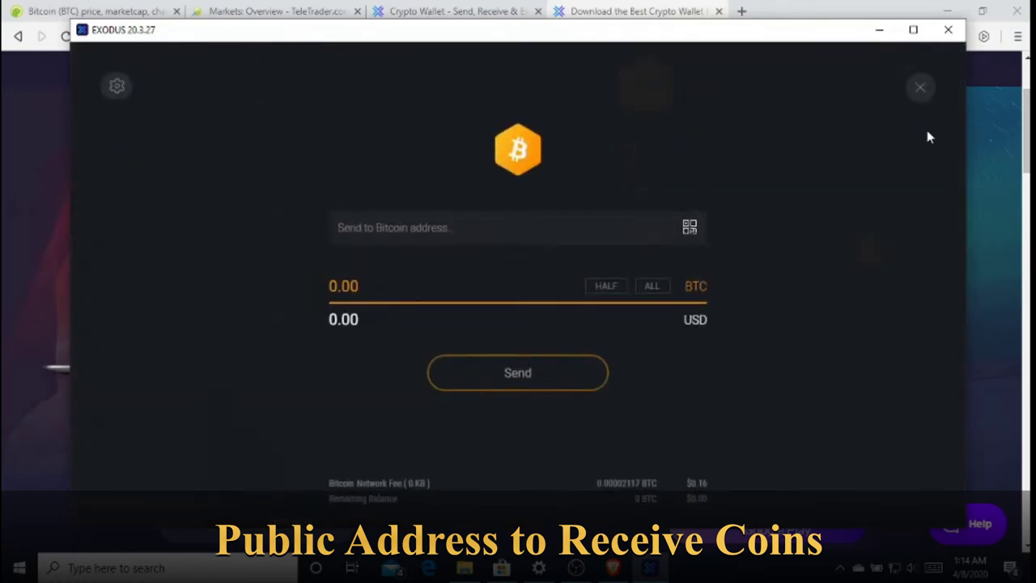
left_click(923, 91)
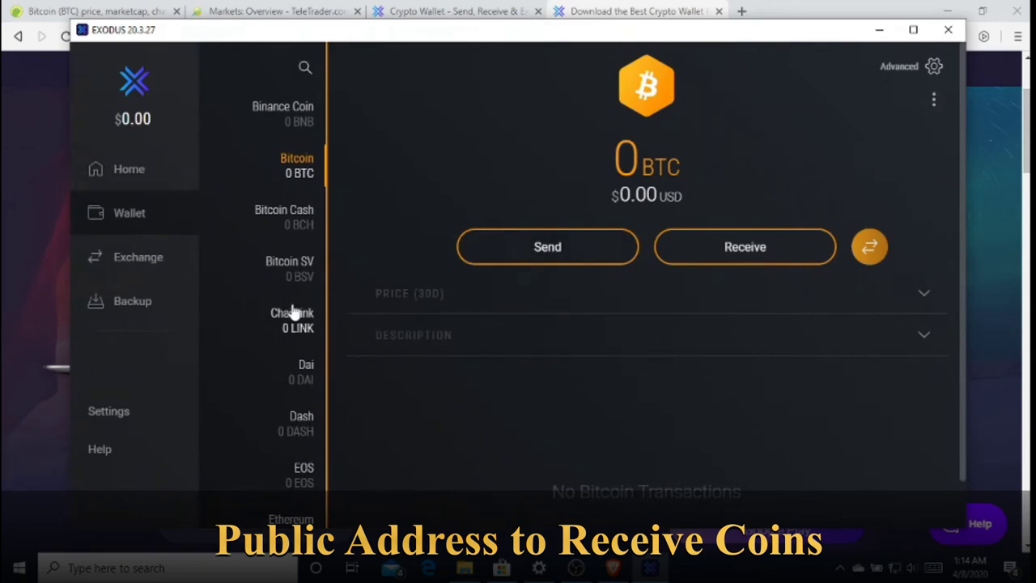
- Display the Litecoin wallet's receiving address and QR code in the desktop app
scroll(292, 312, "down", 5)
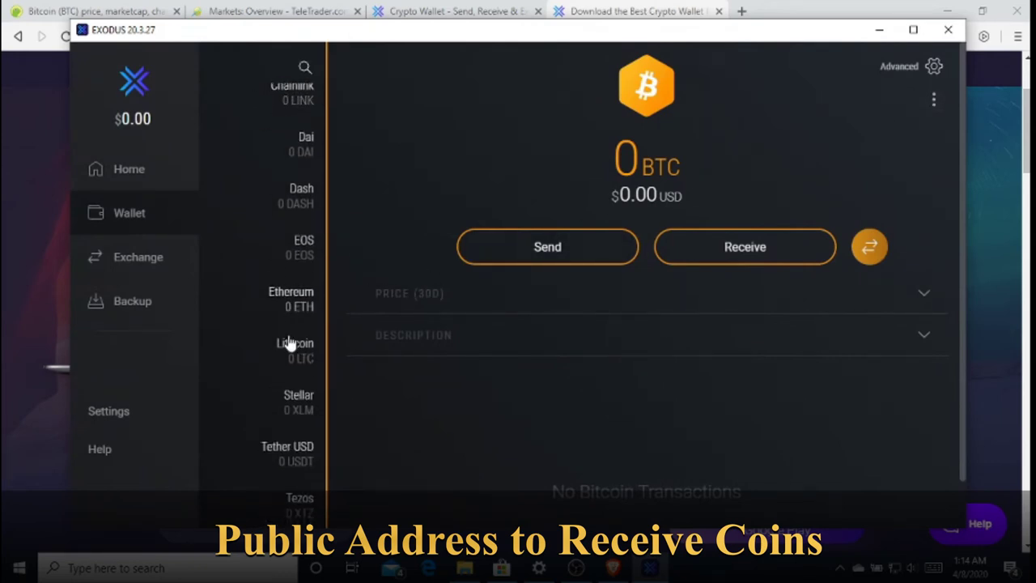
left_click(292, 348)
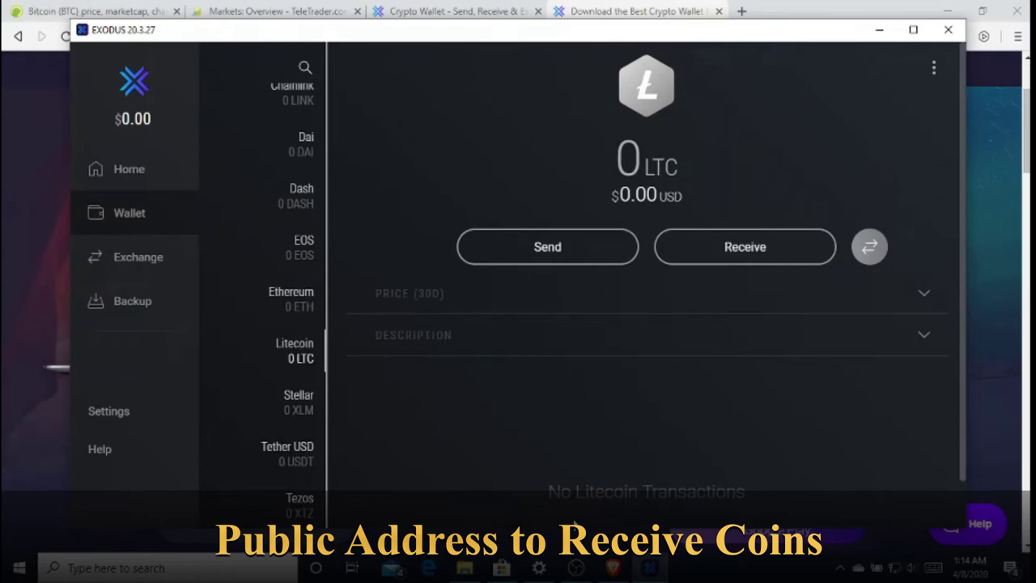
left_click(744, 253)
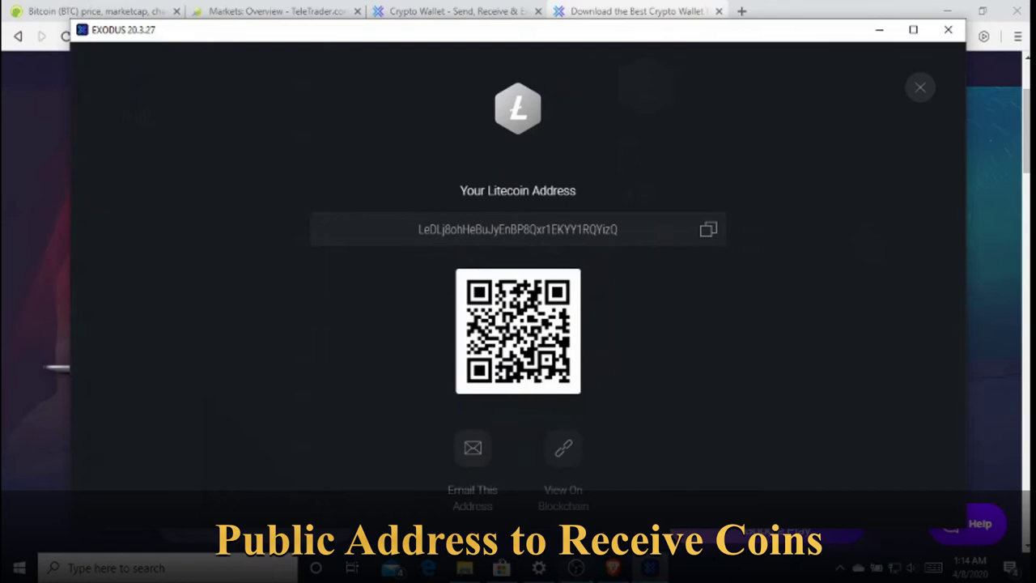
key("alt+Tab")
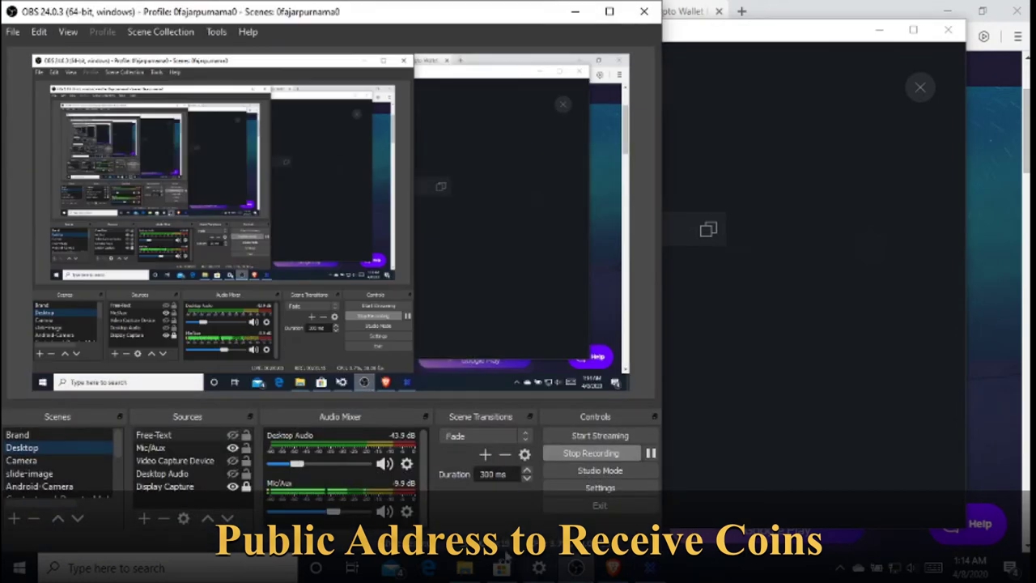
left_click(83, 456)
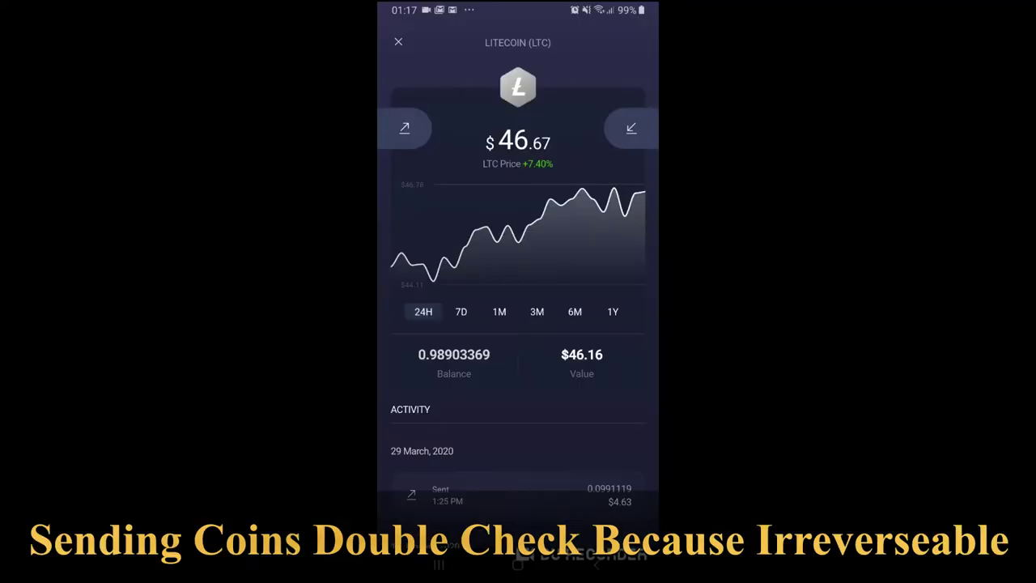
- Review the Litecoin activity in the mobile wallet, view its receiving address and return to the Litecoin overview
left_click(536, 532)
scroll(518, 275, "down", 1)
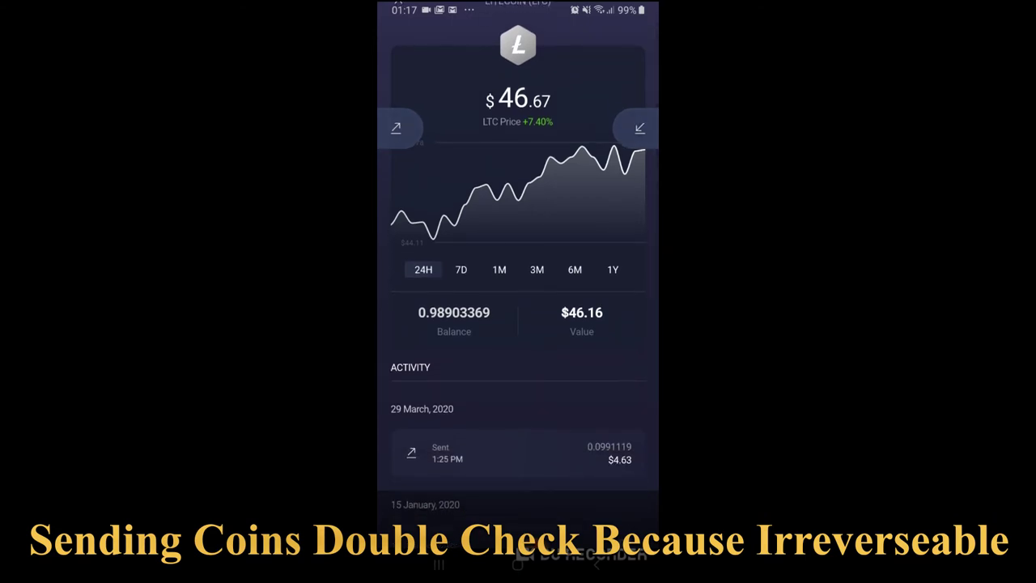
scroll(518, 275, "up", 1)
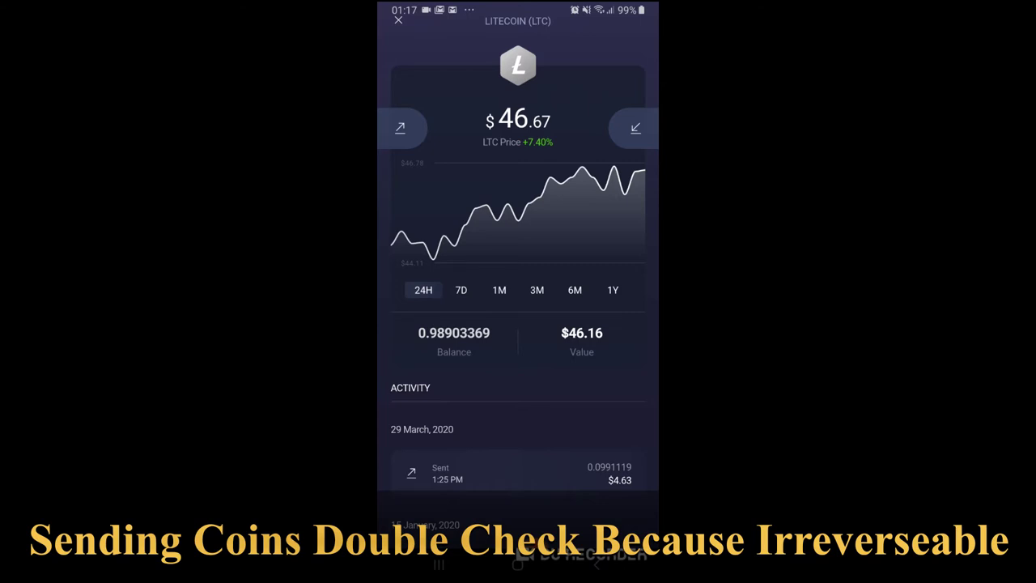
left_click(635, 127)
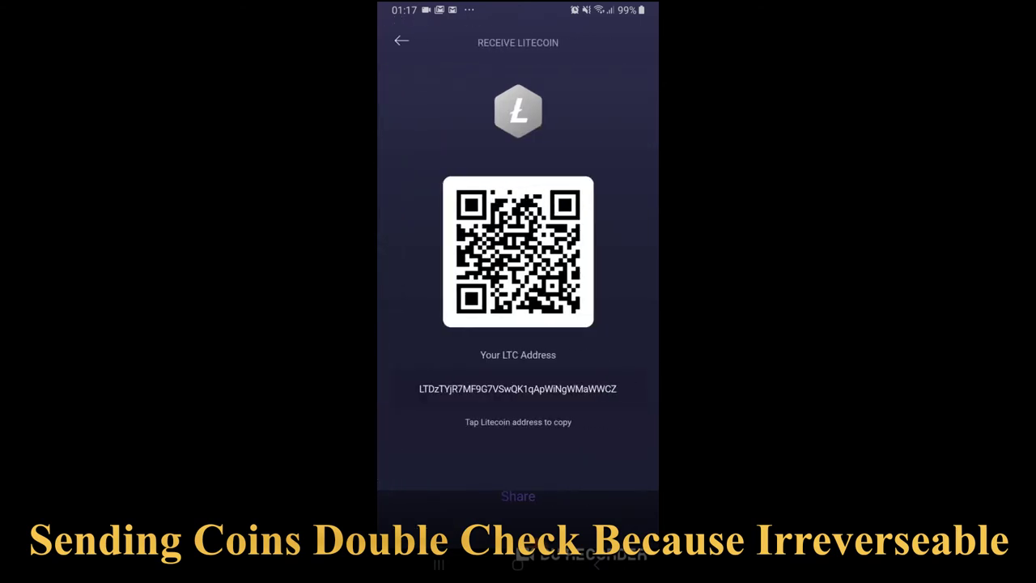
left_click(401, 40)
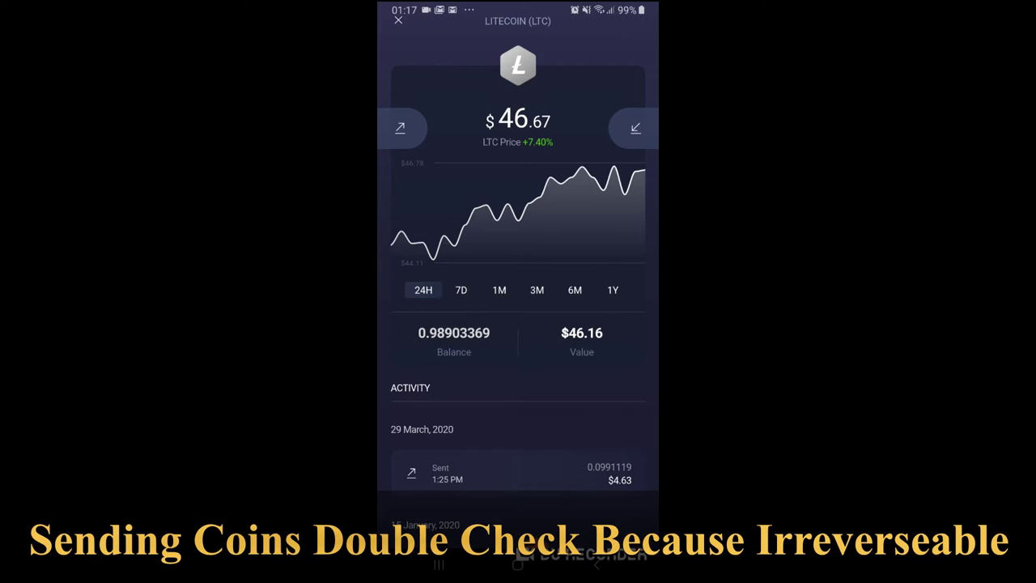
- Start a Litecoin transfer in the mobile wallet with an amount of 1 USD
left_click(400, 127)
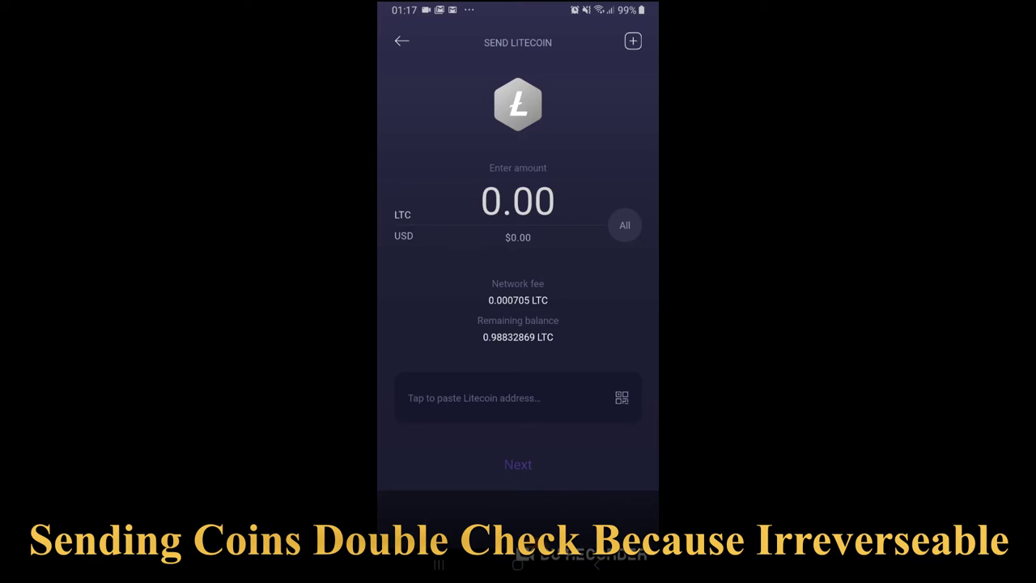
left_click(403, 236)
left_click(518, 201)
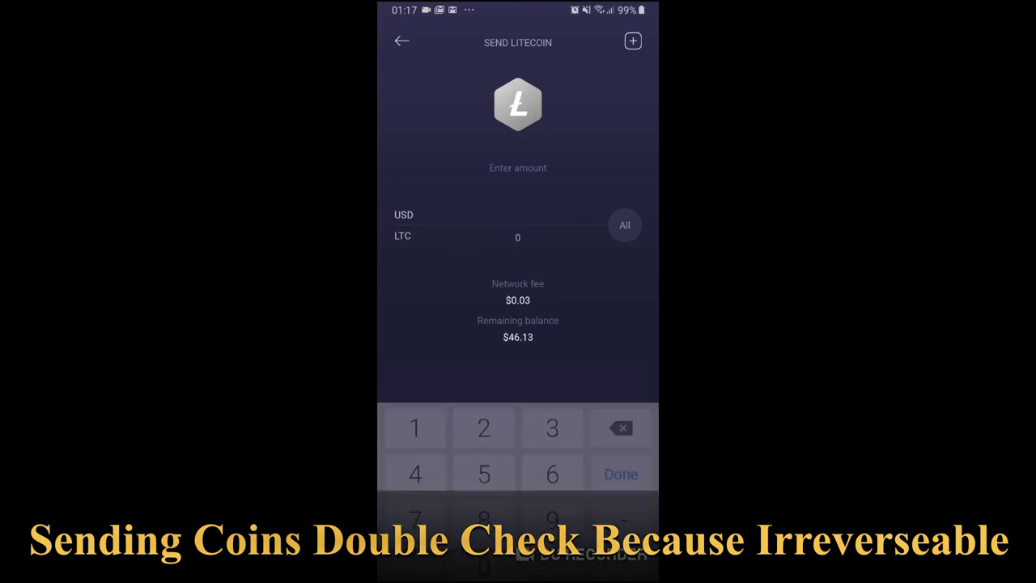
type("1")
key("Return")
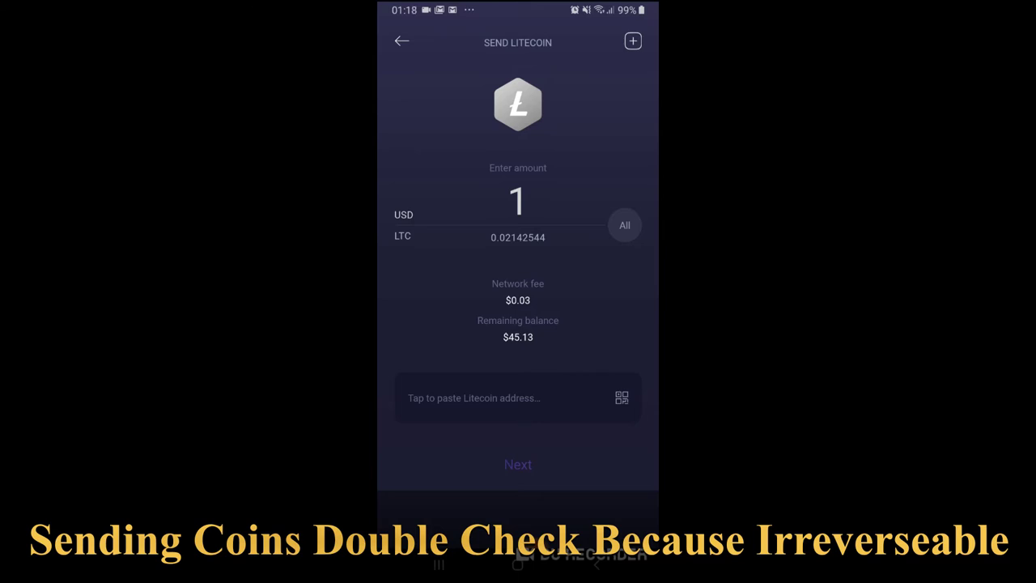
- Scan the desktop wallet's Litecoin QR code as the recipient address and confirm the transfer
left_click(622, 397)
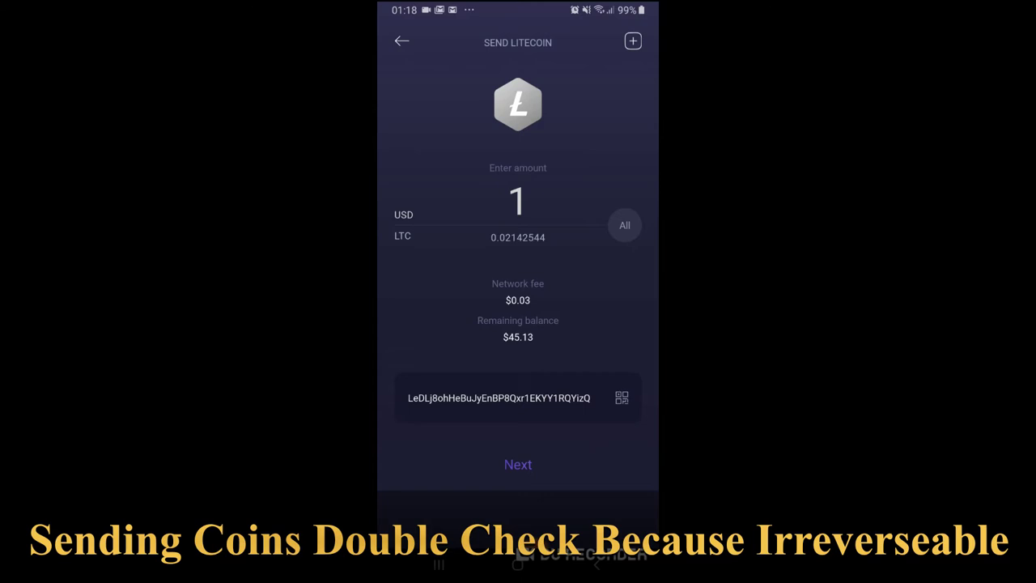
left_click(518, 463)
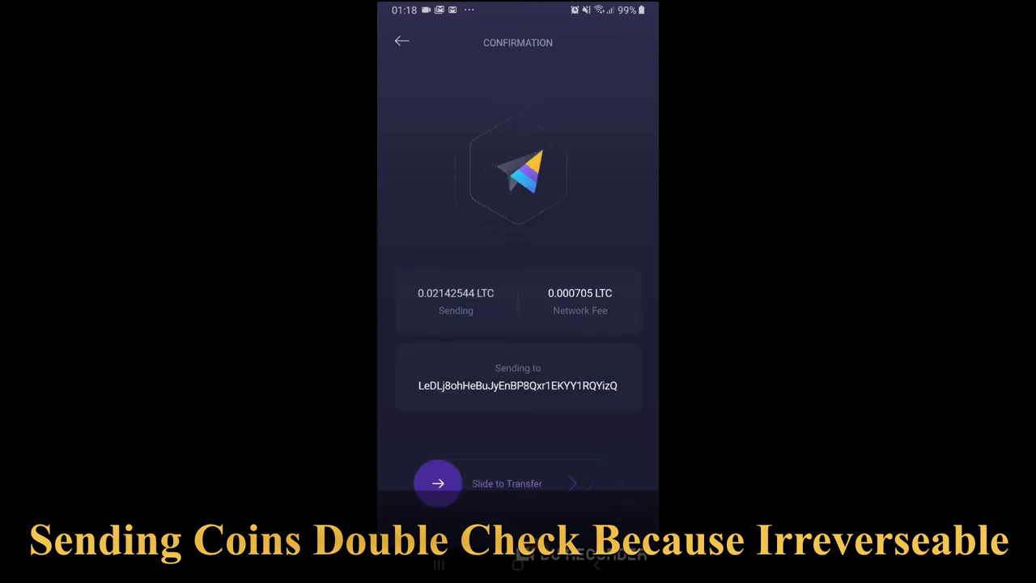
left_click_drag(438, 483, 596, 484)
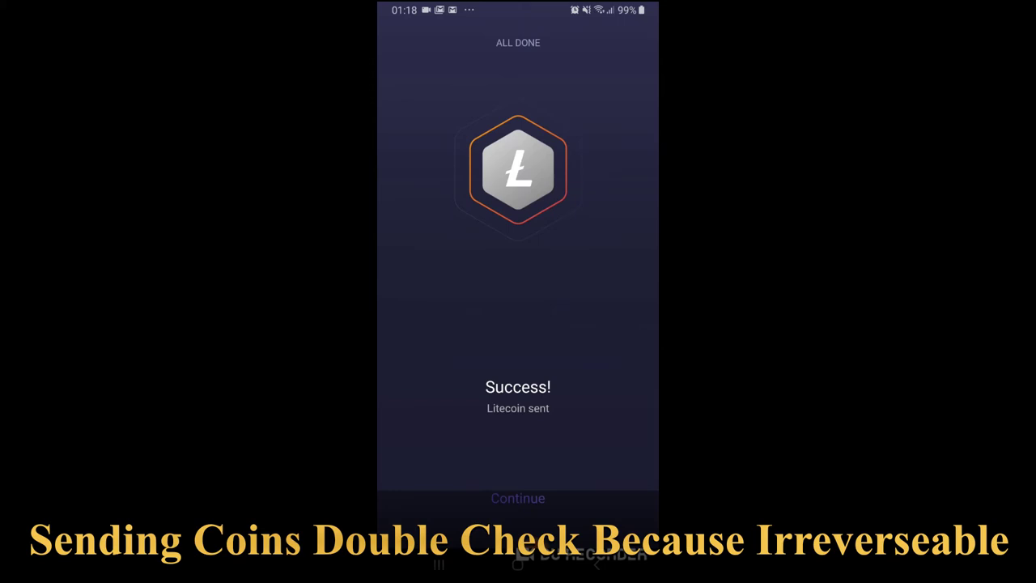
left_click(518, 498)
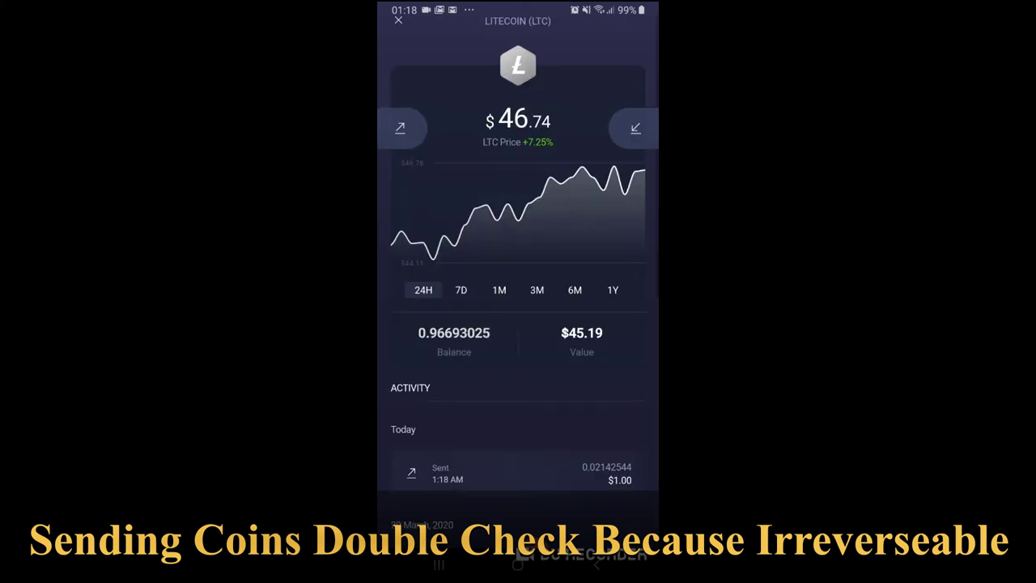
- Open the details of today's sent Litecoin transaction and bring its transaction ID into view
scroll(518, 323, "down", 10)
scroll(518, 323, "up", 10)
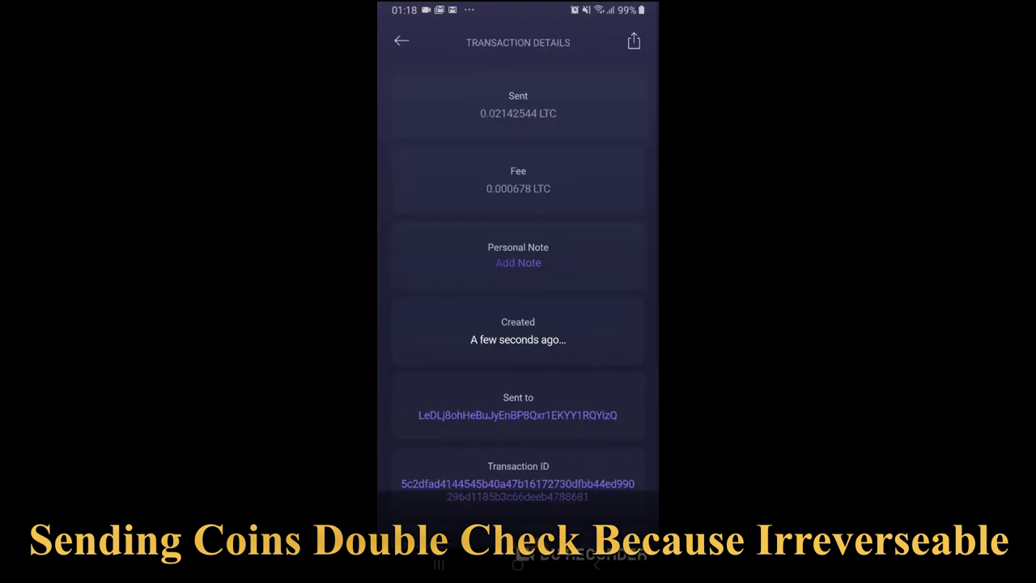
scroll(517, 292, "down", 1)
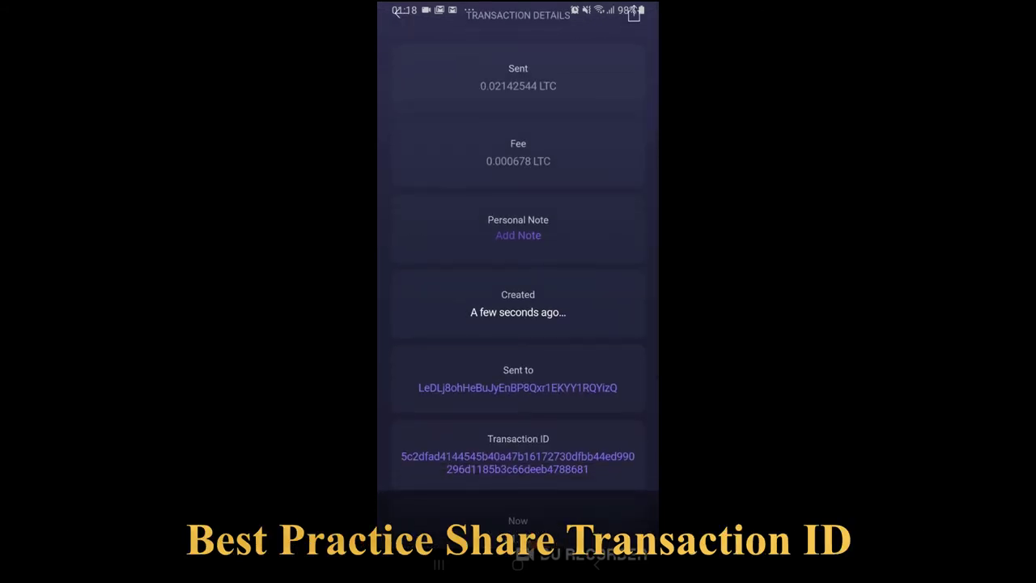
- Open the transaction ID in Brave just this once and examine the transaction's general info on Blockchair
left_click(518, 462)
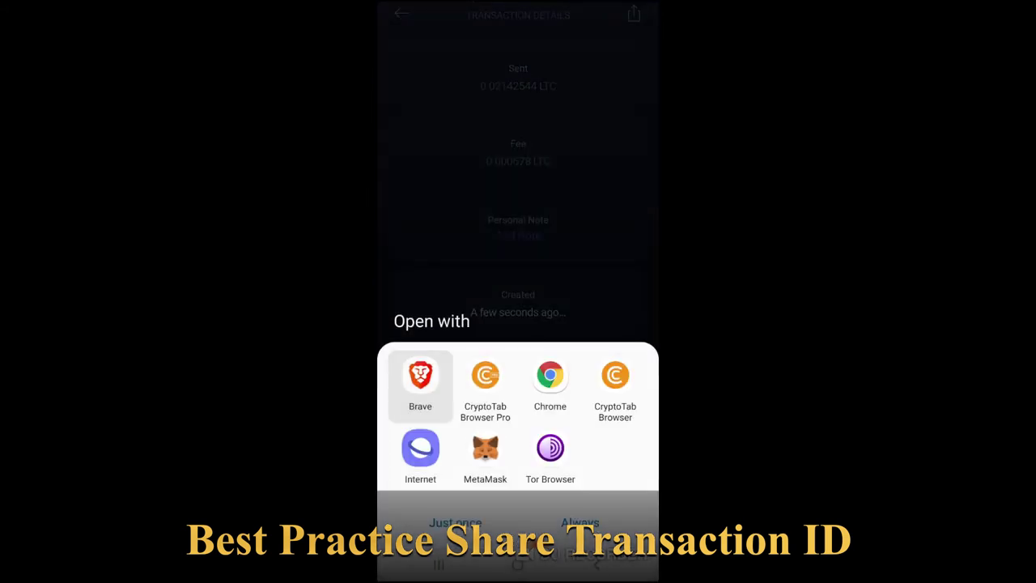
left_click(456, 522)
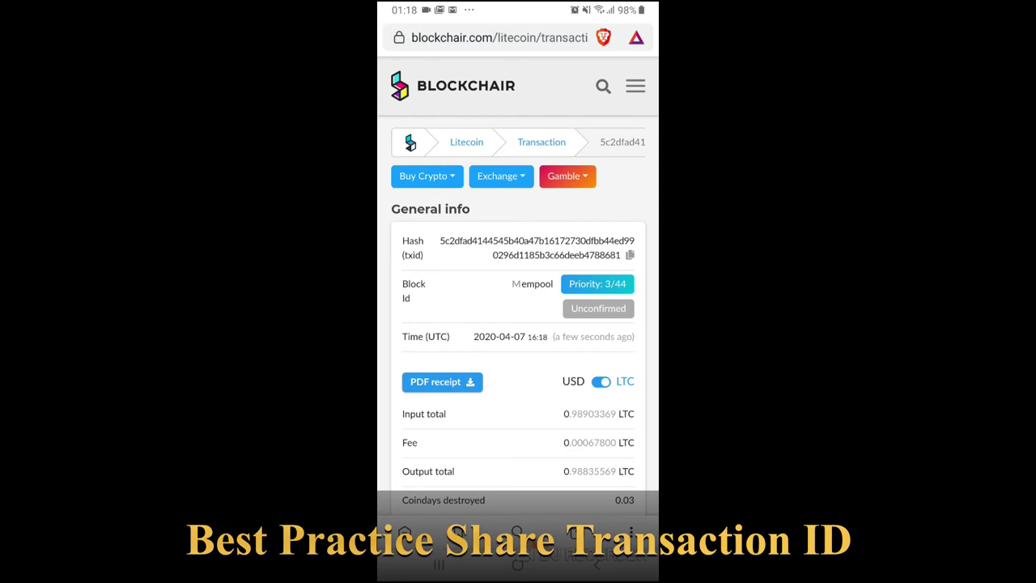
scroll(518, 283, "down", 2)
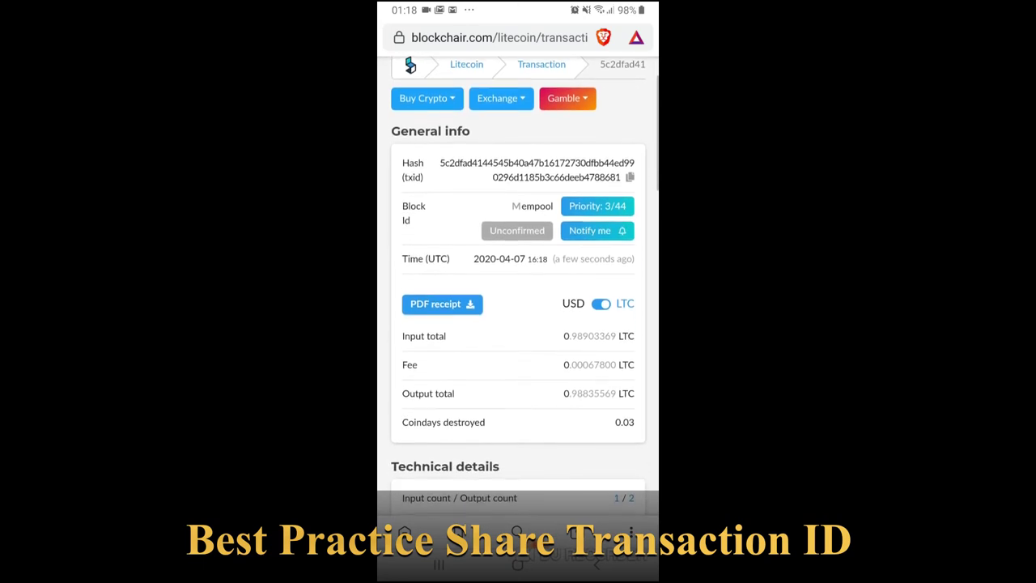
- Examine the Litecoin transaction's technical details and its senders and recipients on Blockchair
scroll(518, 283, "down", 1)
scroll(518, 283, "down", 3)
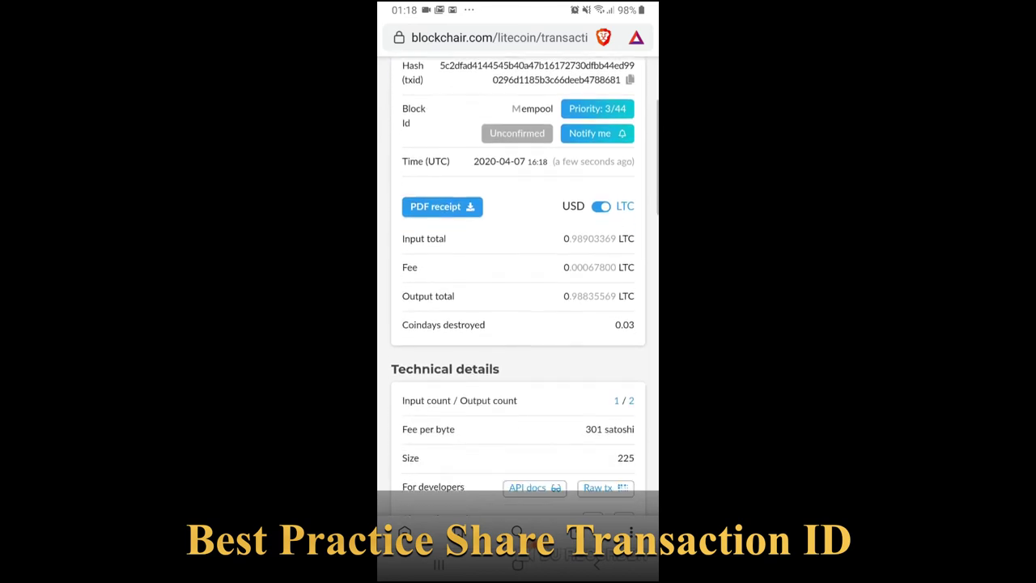
scroll(518, 283, "down", 3)
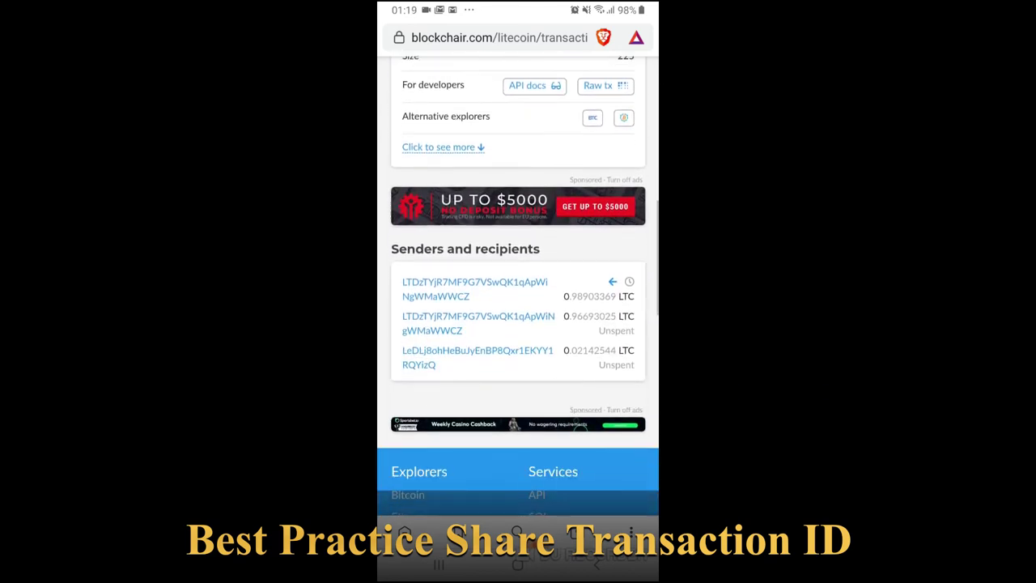
scroll(518, 283, "up", 6)
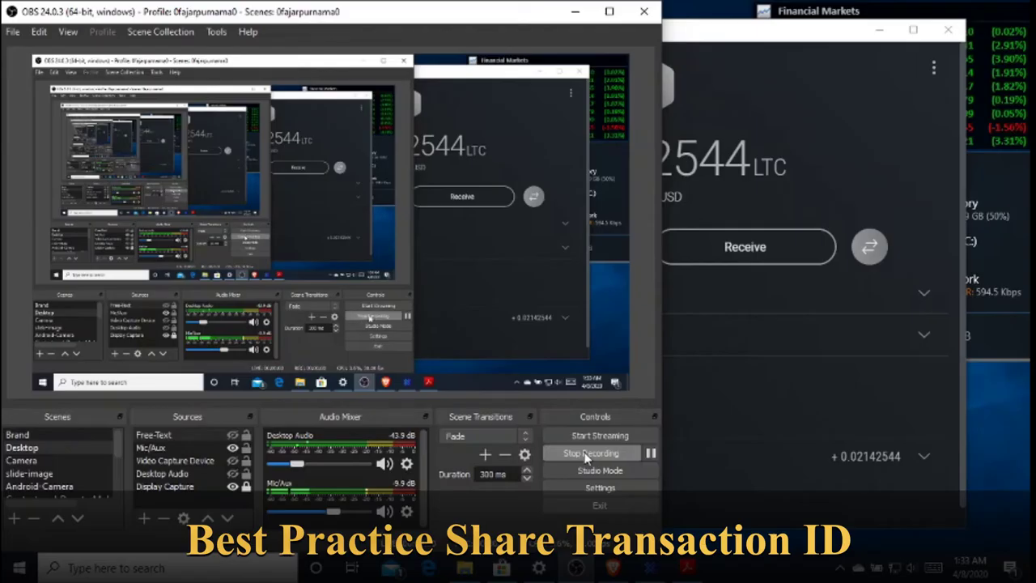
- Switch to the desktop Exodus wallet, browse the assets that can be enabled, and open the exchange page
left_click(734, 42)
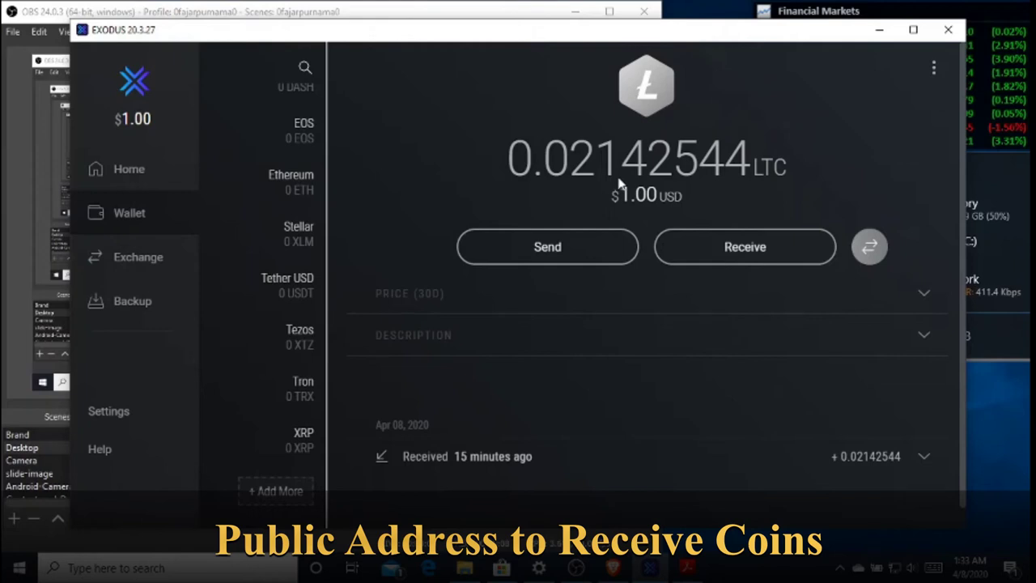
left_click(275, 490)
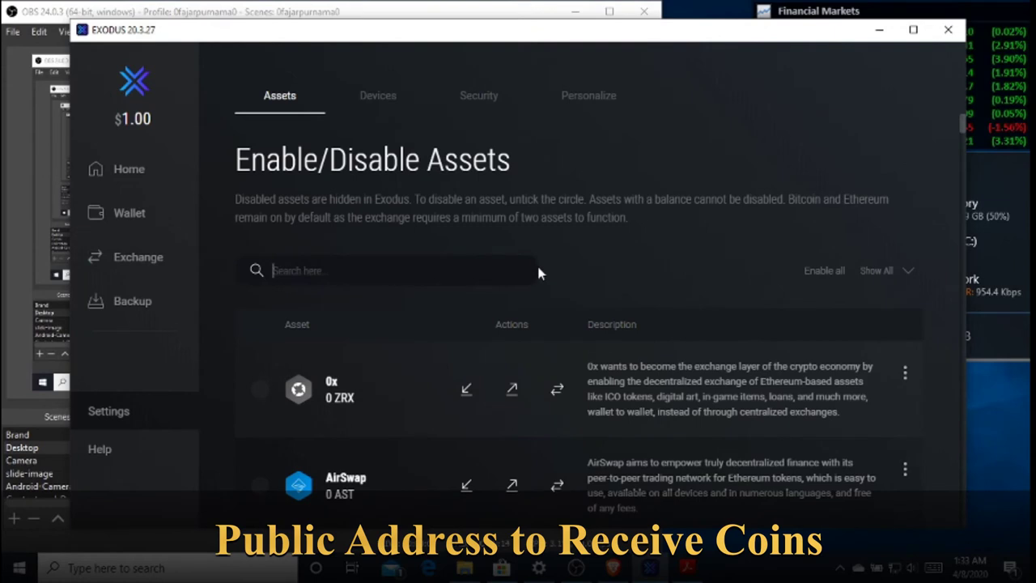
scroll(544, 250, "down", 15)
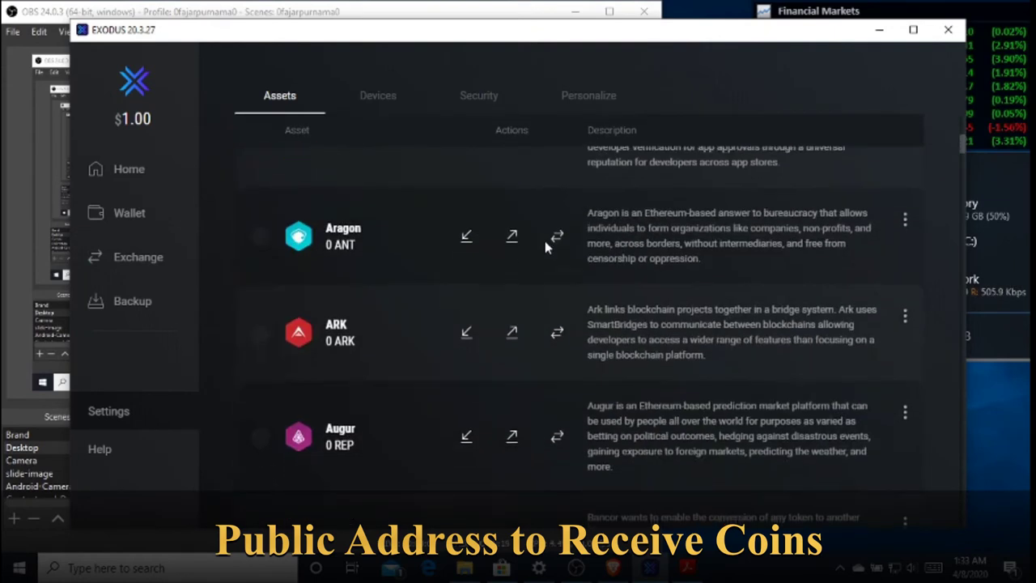
scroll(544, 249, "down", 3)
scroll(545, 248, "up", 12)
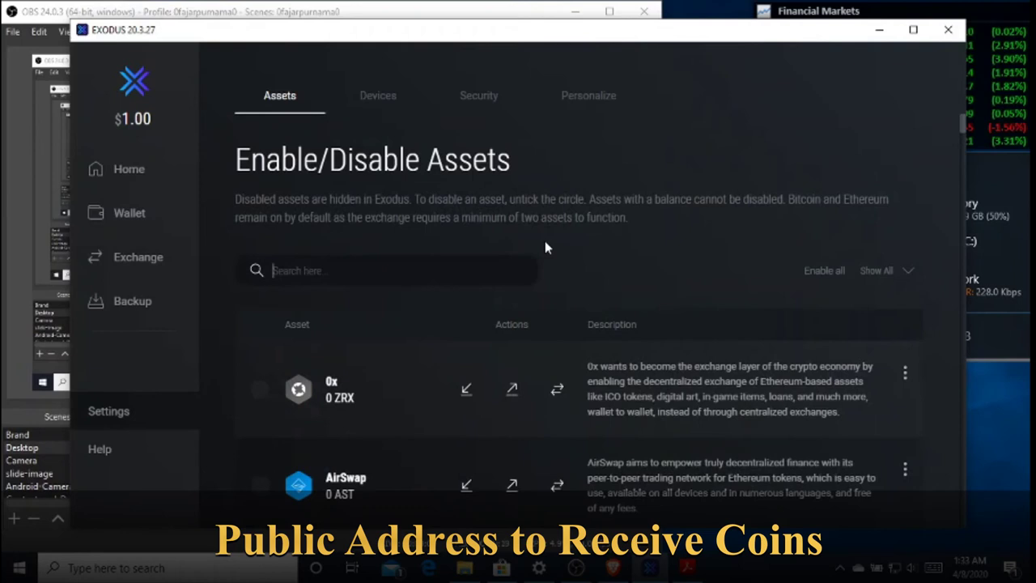
left_click(118, 256)
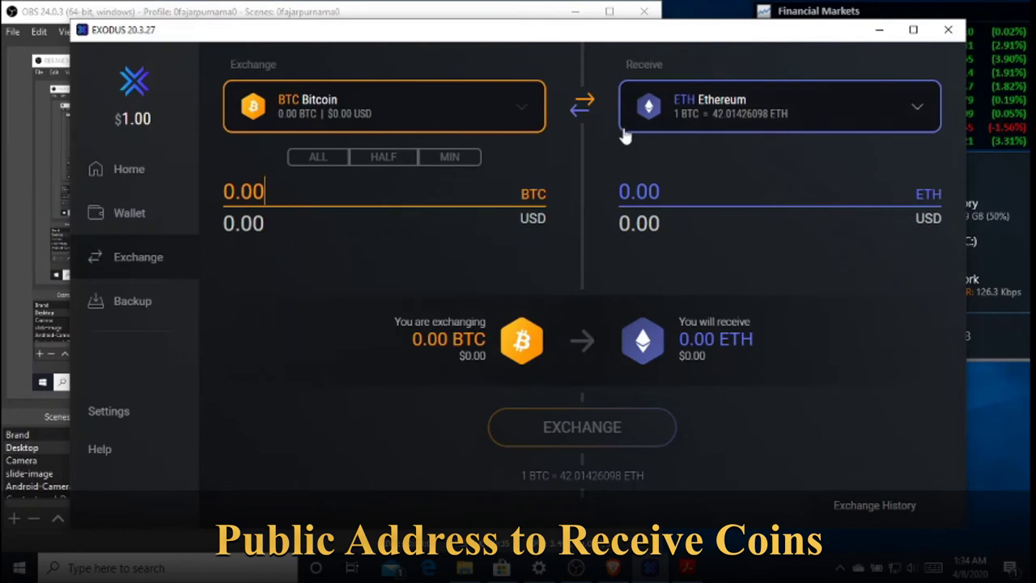
left_click(483, 14)
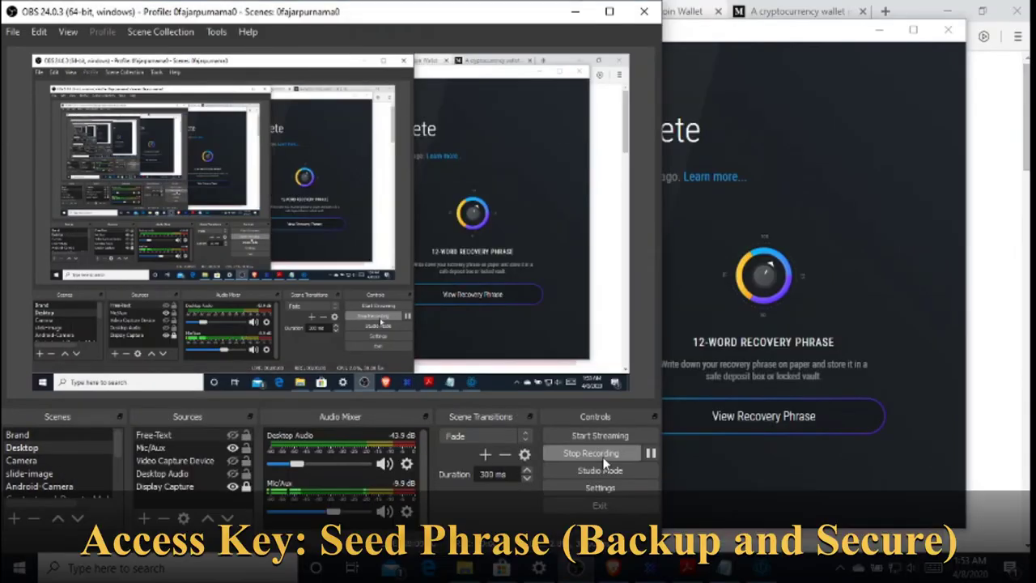
- Request the 12-word recovery phrase from the Exodus backup page and unlock the wallet with its password
left_click(892, 351)
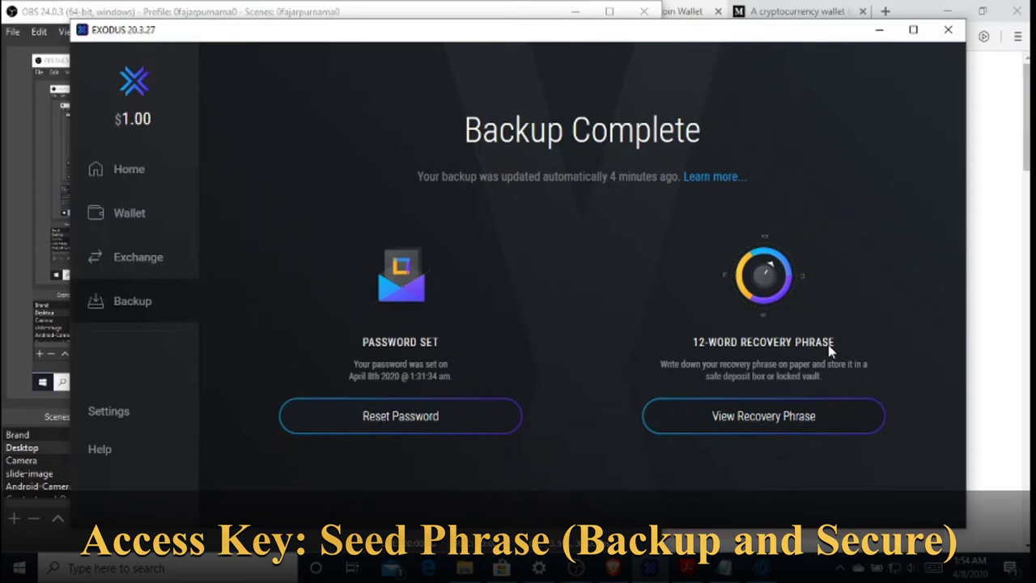
left_click(735, 419)
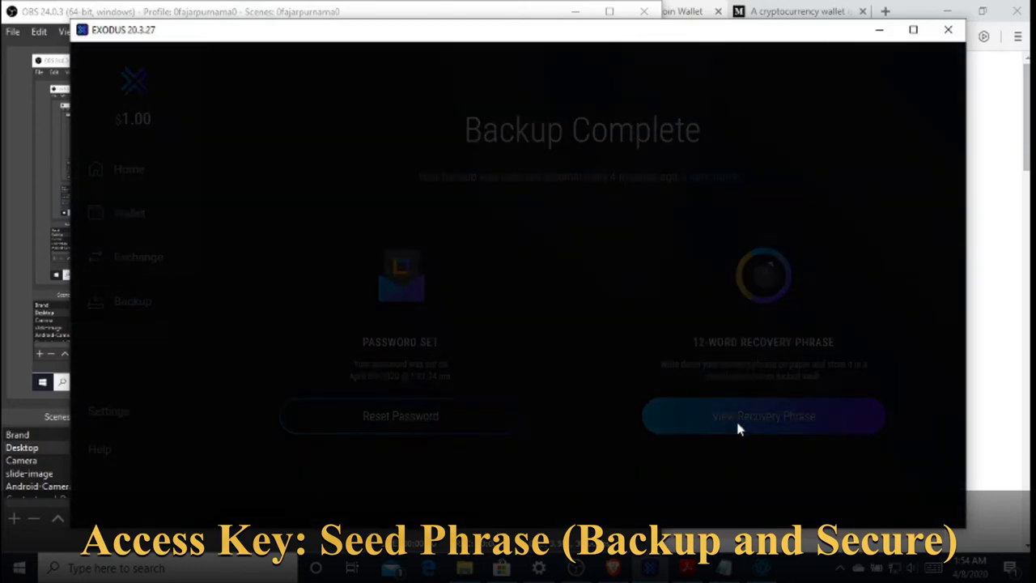
type("***")
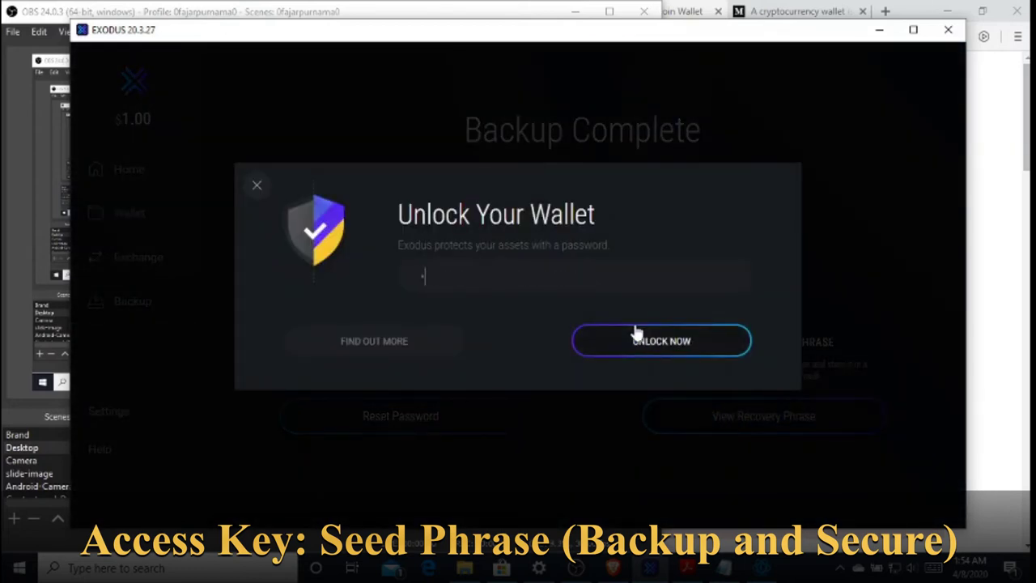
type("******")
left_click(629, 344)
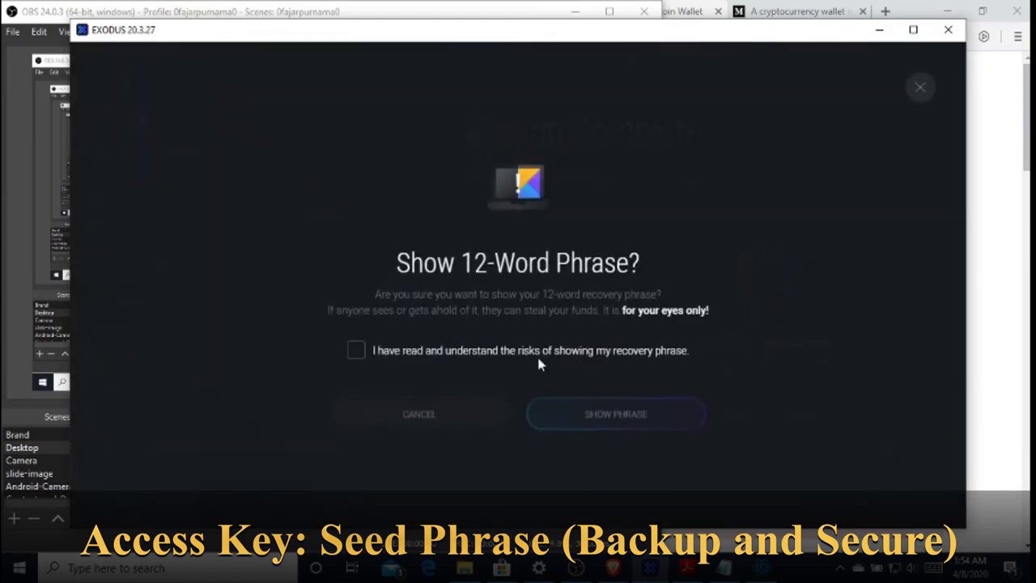
- Acknowledge the risks of showing the recovery phrase, reveal its hidden words, and close the phrase view in Exodus
left_click(458, 352)
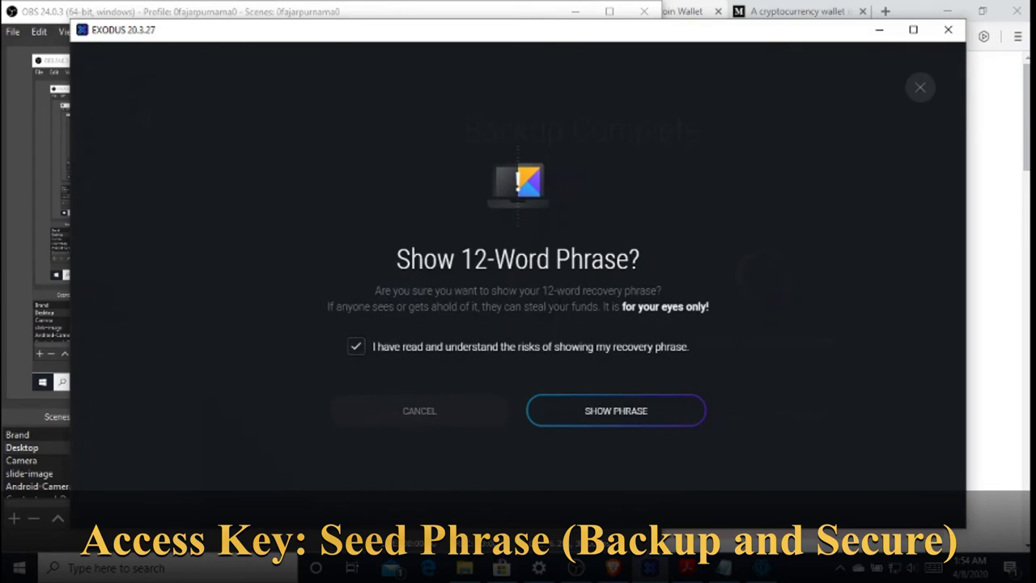
left_click(611, 417)
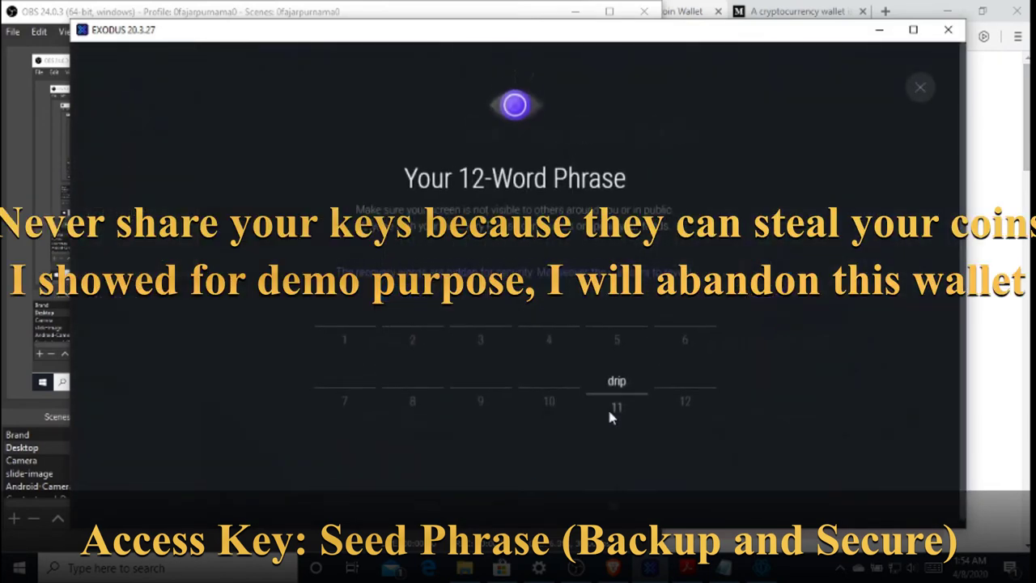
mouse_move(353, 332)
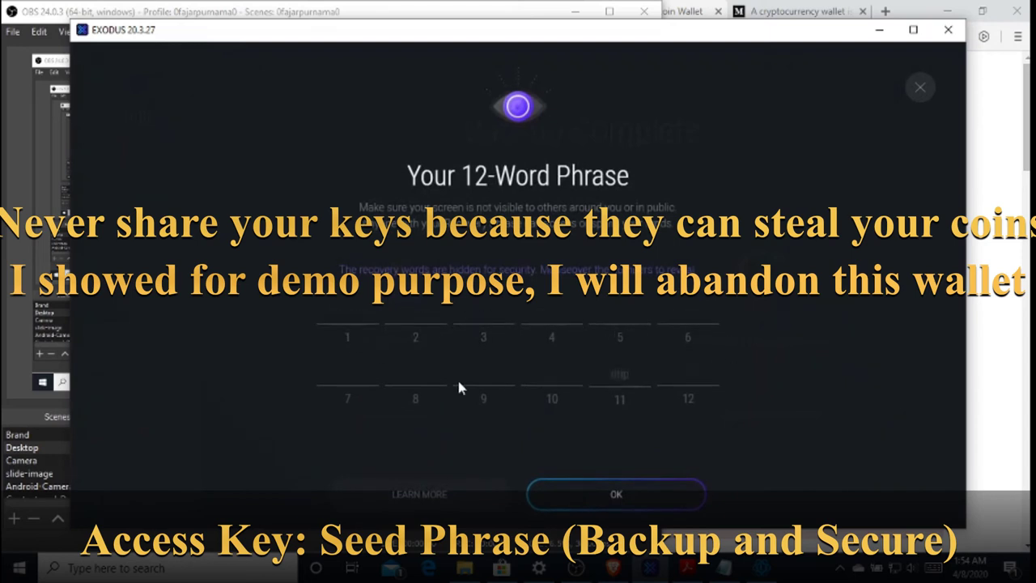
mouse_move(651, 378)
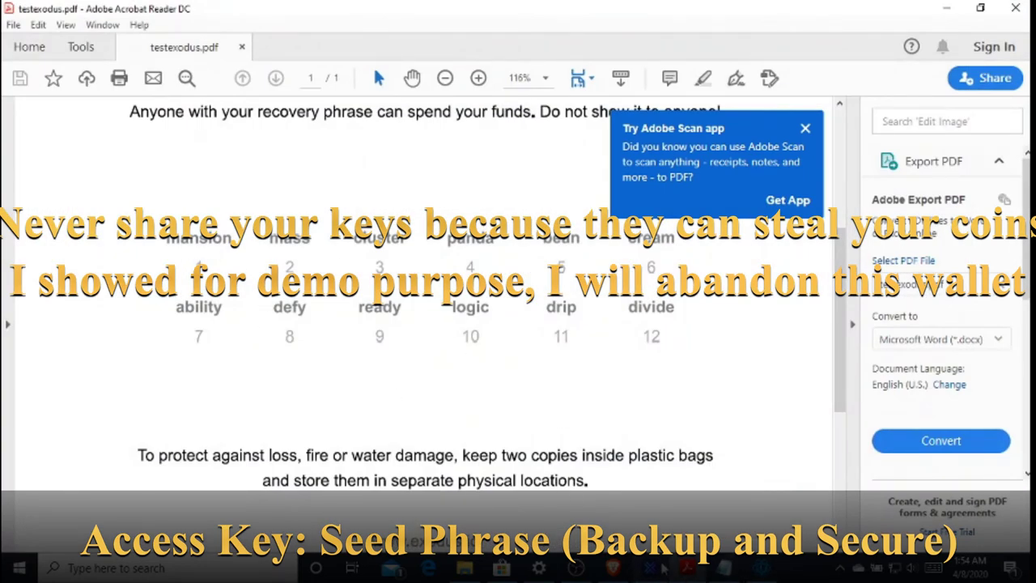
left_click(666, 569)
left_click(914, 93)
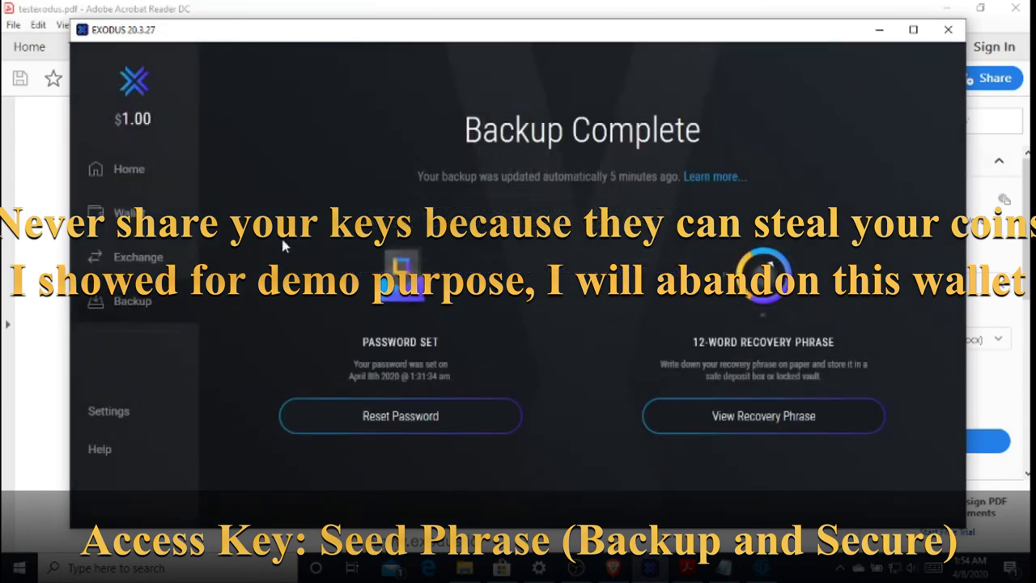
- Open the private keys of the Litecoin wallet, entering the wallet password to unlock them
left_click(129, 215)
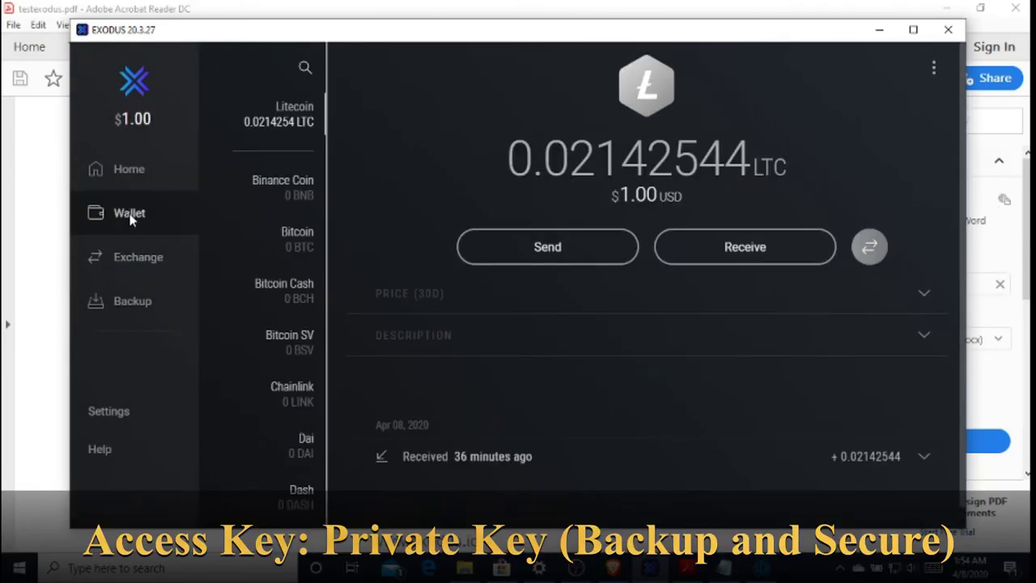
left_click(935, 71)
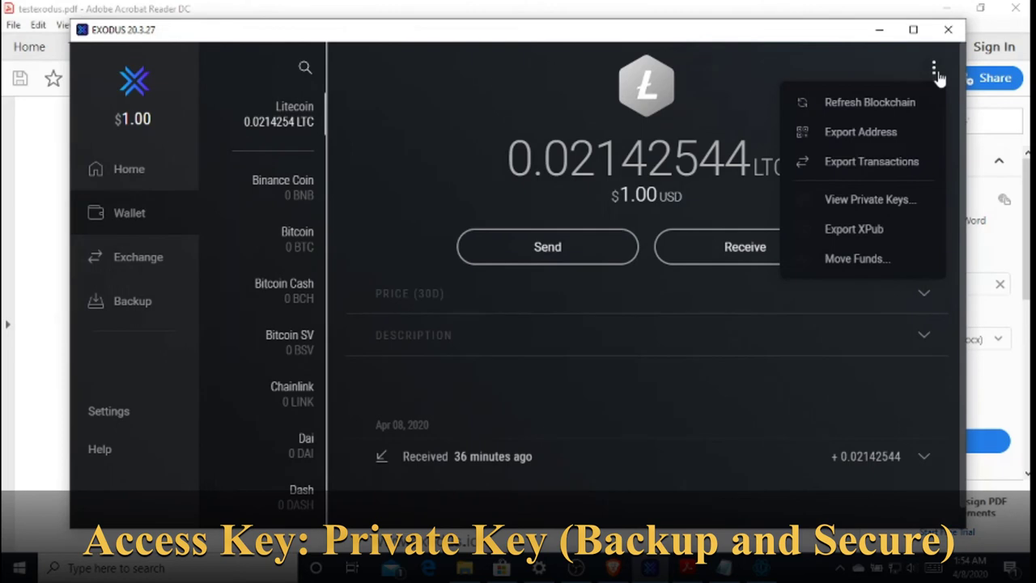
left_click(842, 199)
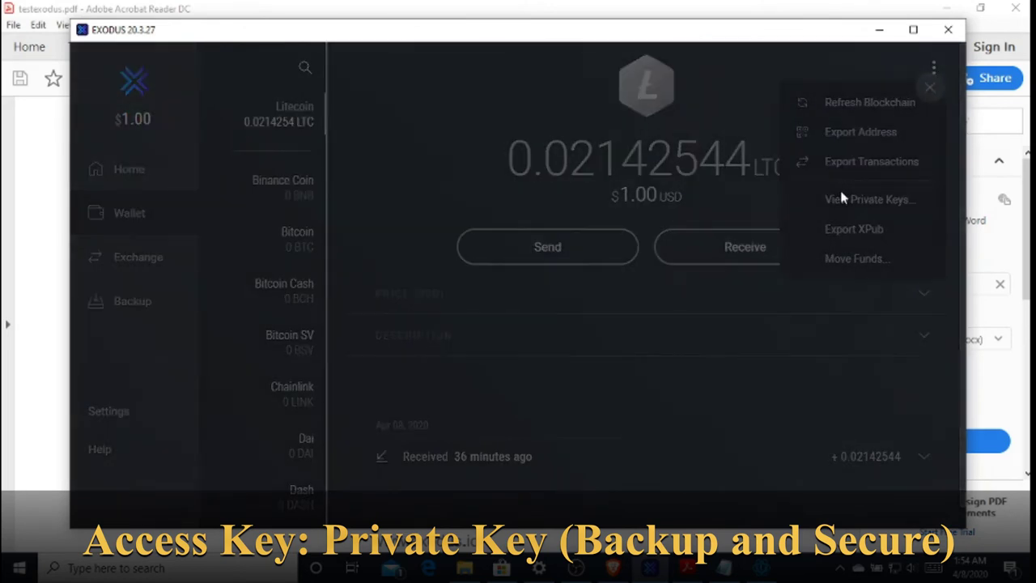
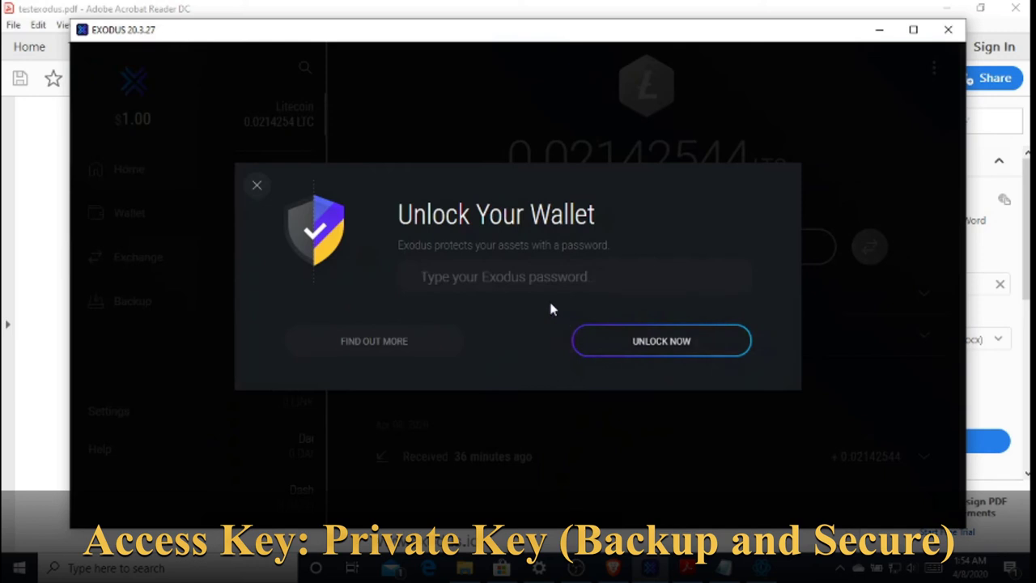
type("••••••••")
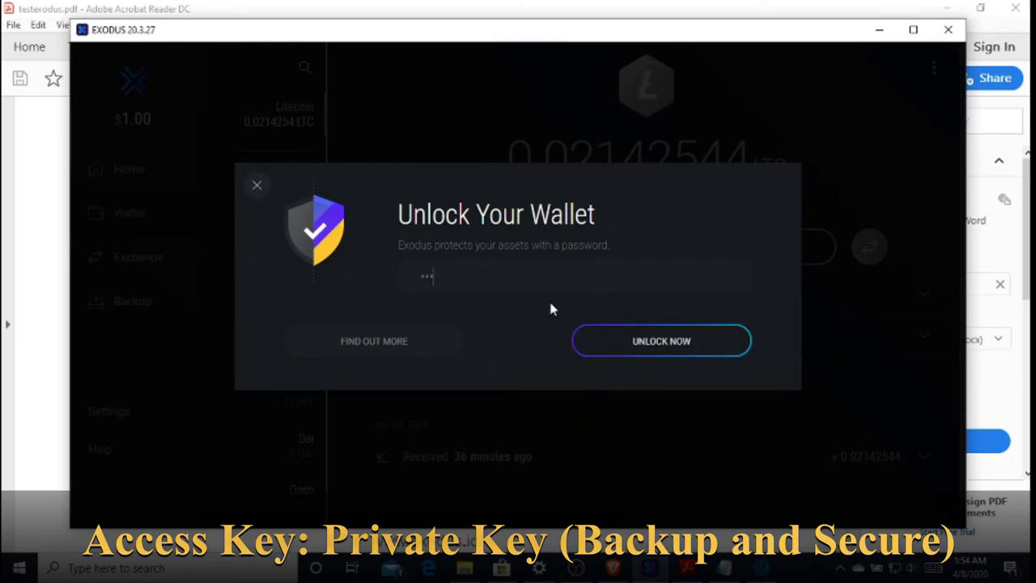
type("•••")
left_click(609, 343)
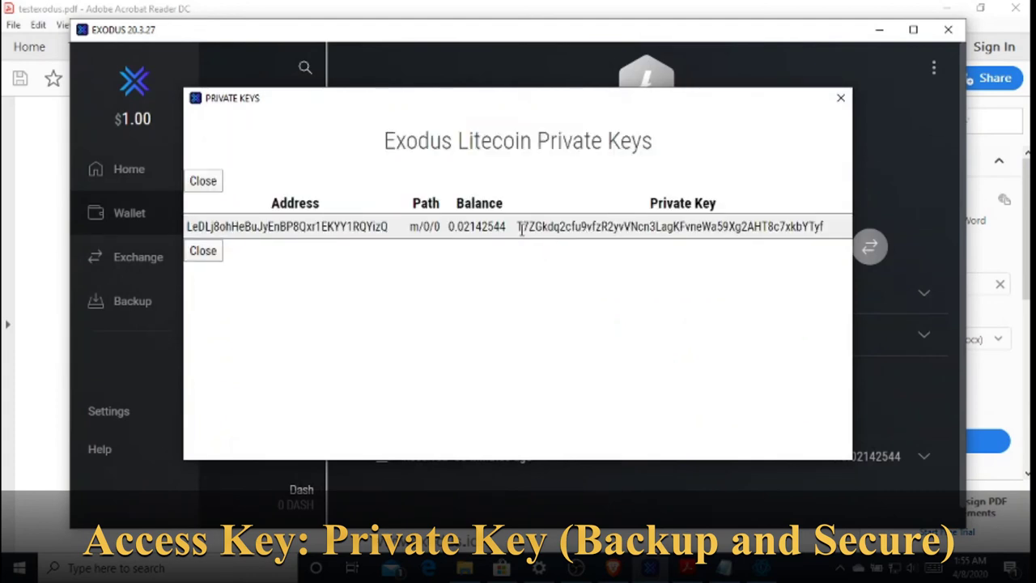
- Select the full Litecoin private key for copying and close the private keys window
left_click_drag(518, 227, 831, 230)
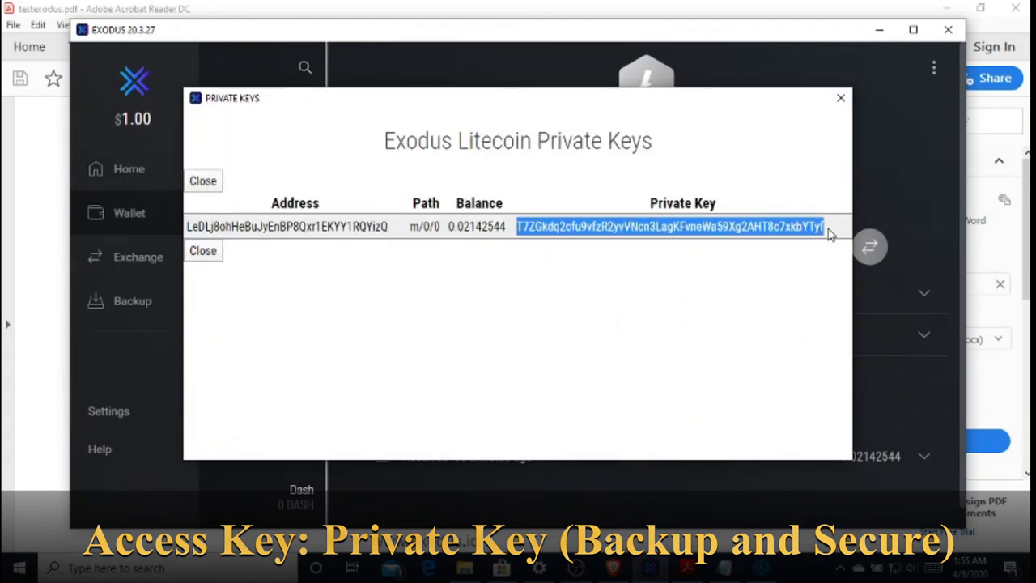
left_click(841, 98)
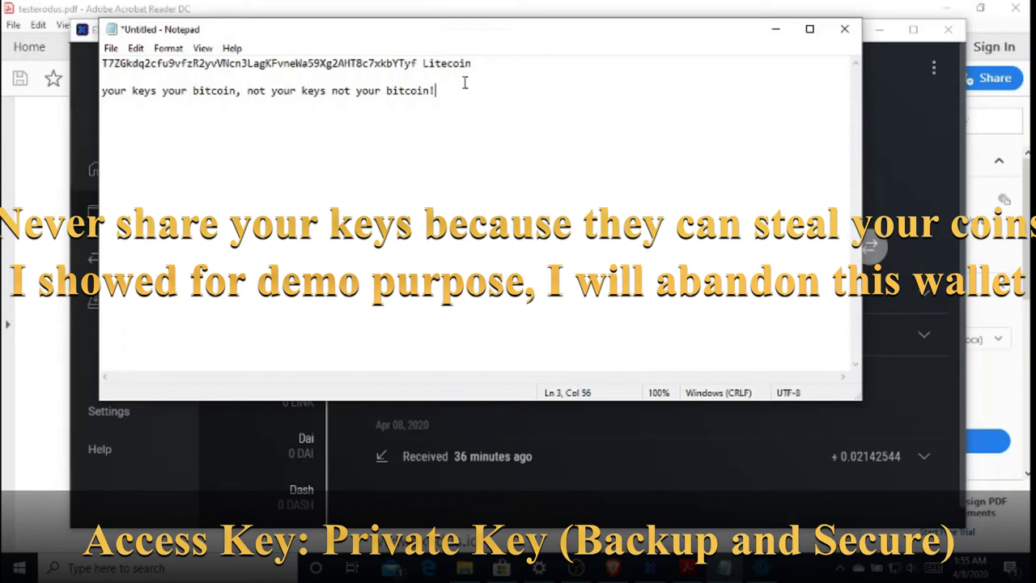
- Review the Notepad note with the private key, the recovery phrase in testexodus.pdf, and the Litecoin wallet in Exodus
mouse_move(575, 567)
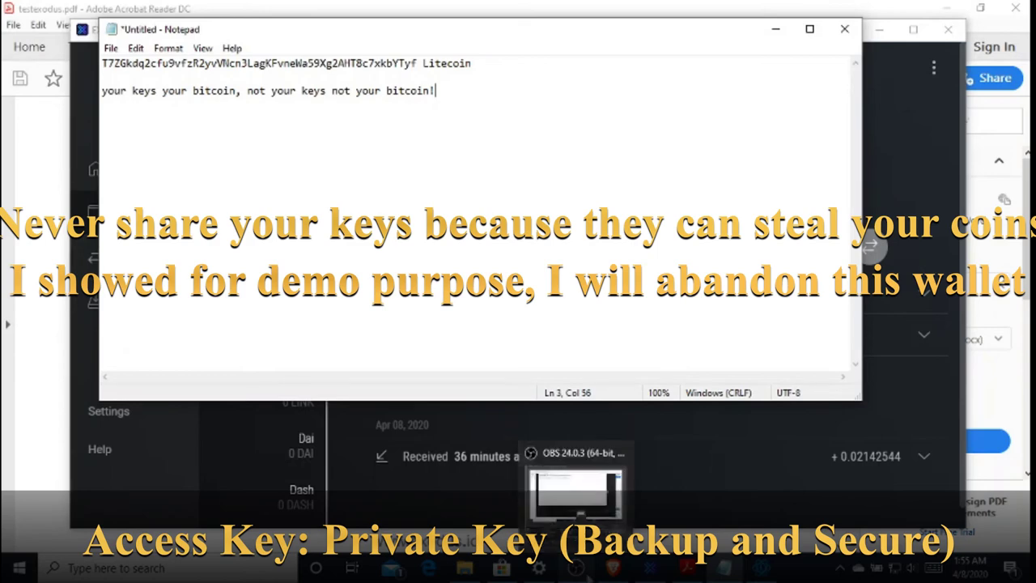
left_click(575, 478)
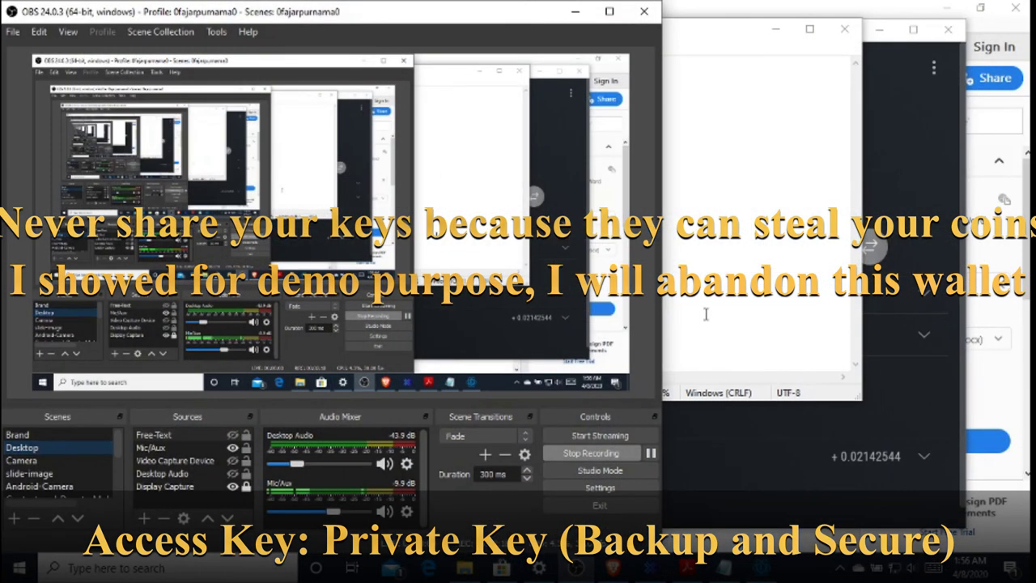
left_click(706, 314)
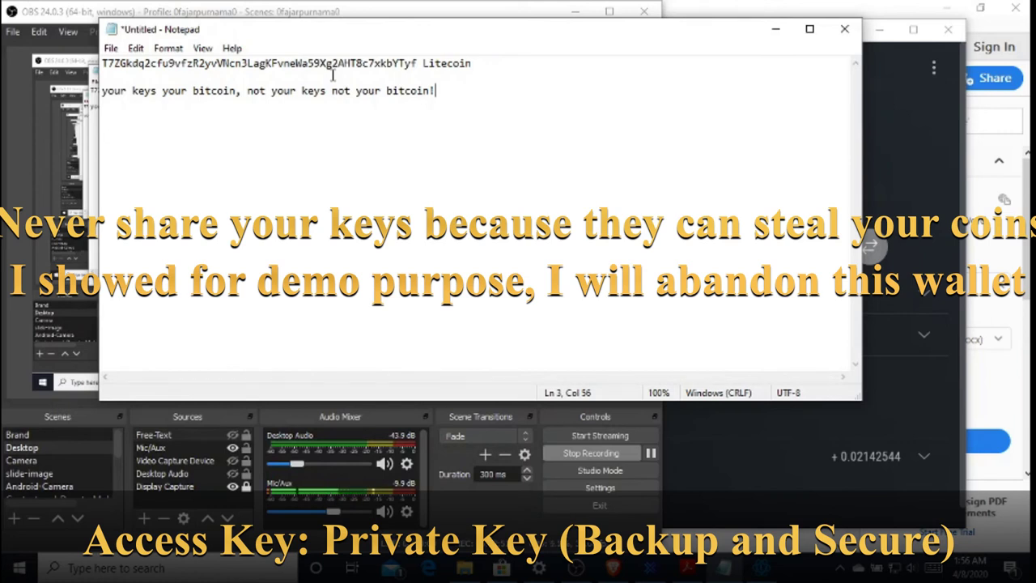
left_click(733, 7)
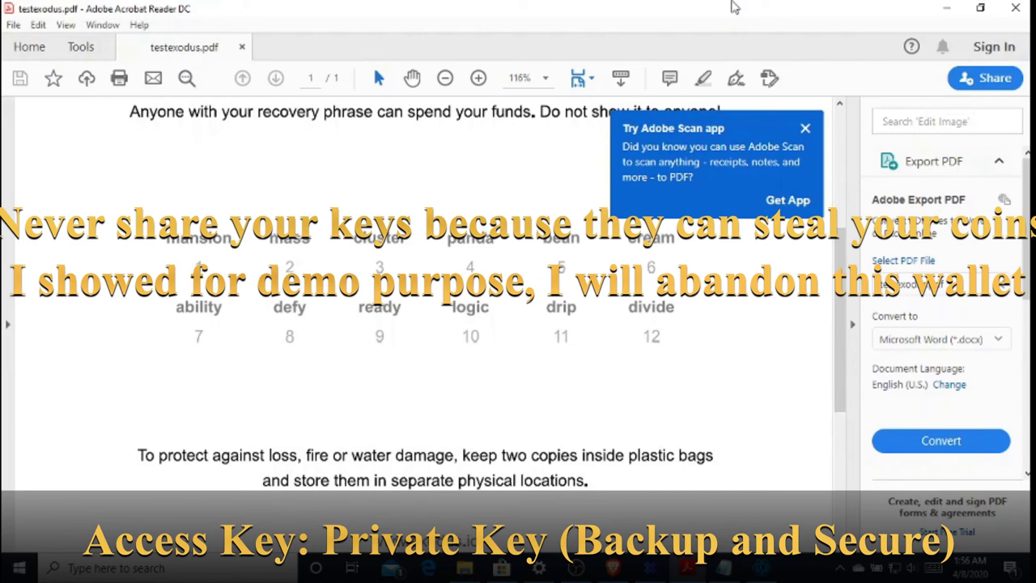
left_click(653, 568)
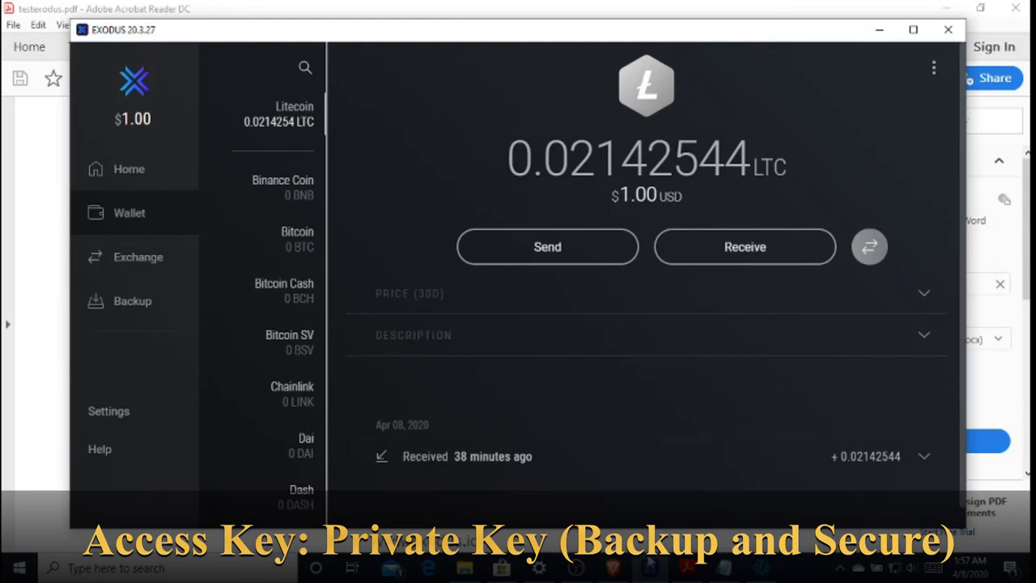
- Switch to Brave, open the Medium article "A cryptocurrency wallet is not a wallet!" and go back to its beginning
left_click(614, 569)
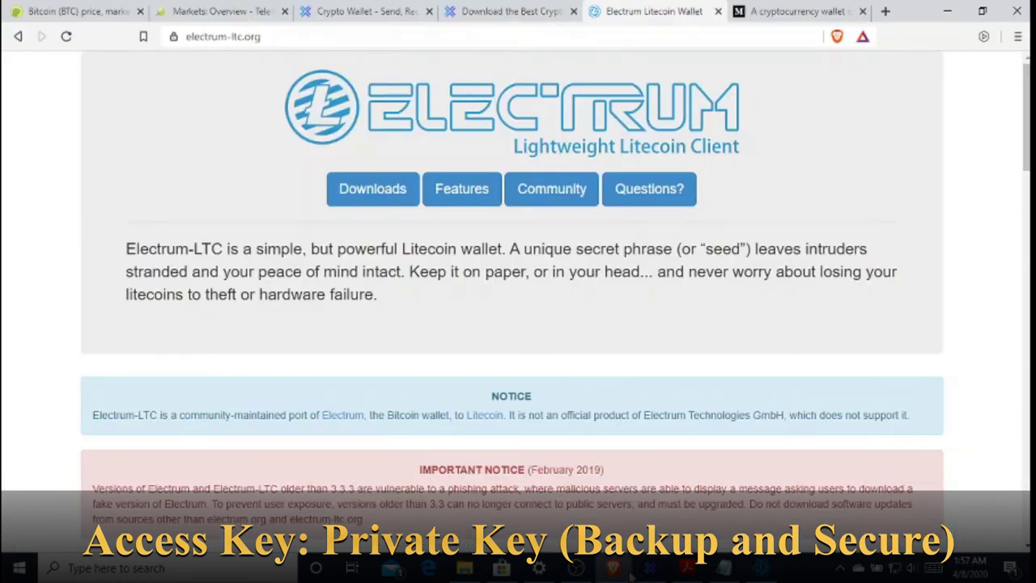
left_click(798, 10)
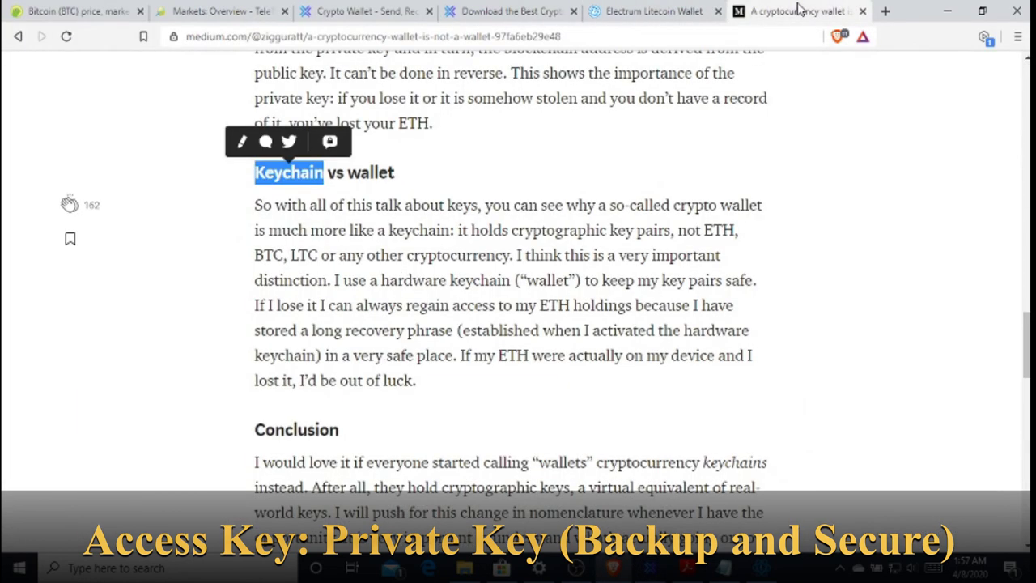
scroll(690, 182, "up", 6)
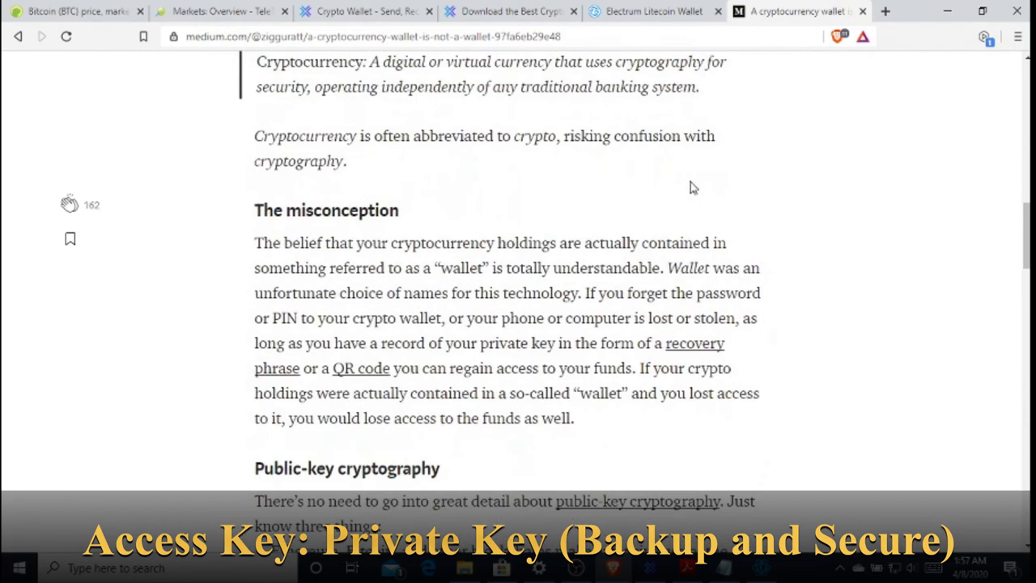
scroll(690, 186, "up", 8)
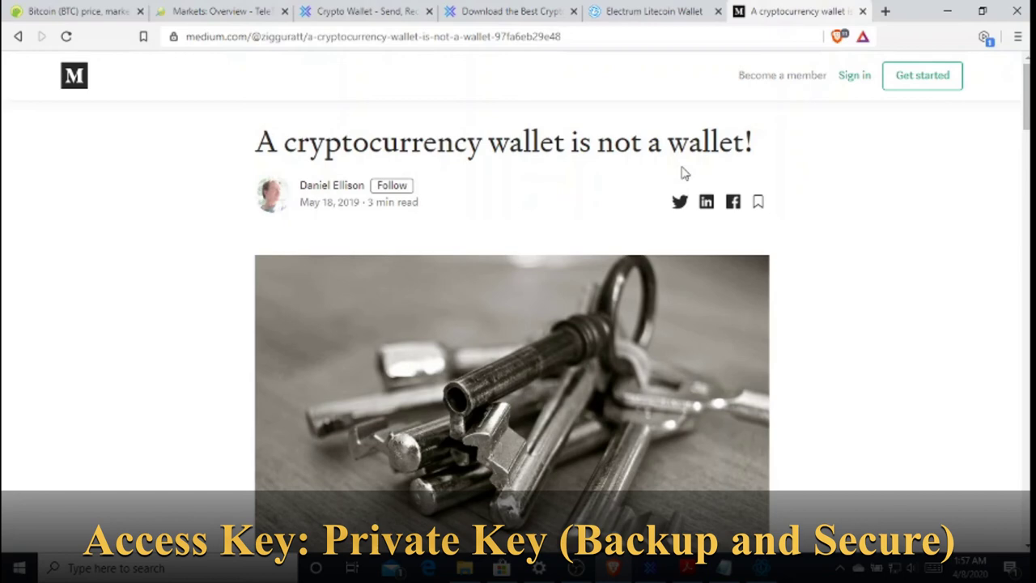
- Read down the Medium article to the "Keychain vs wallet" section and highlight the word "Keychain" in its heading
scroll(682, 172, "down", 15)
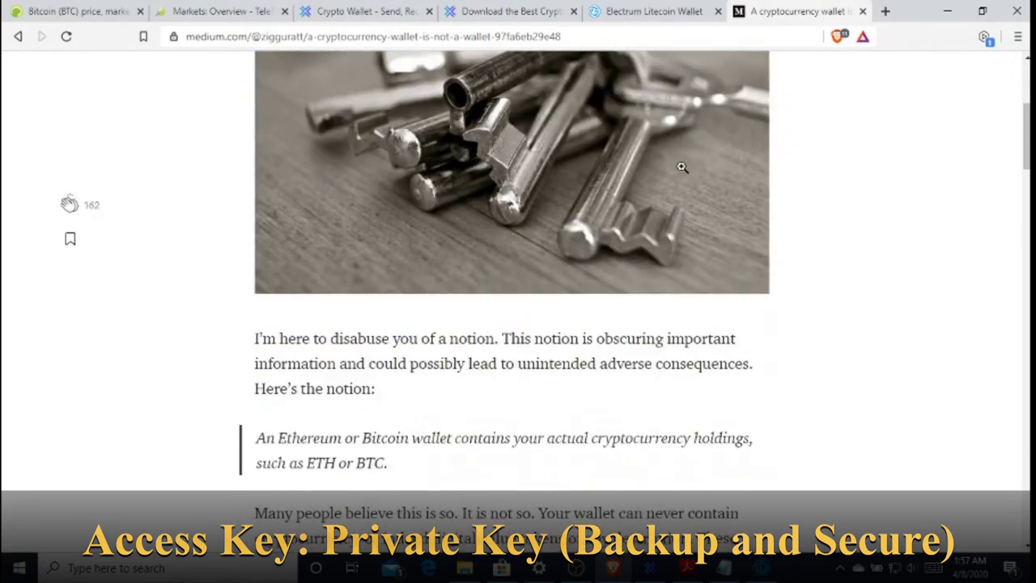
scroll(682, 173, "down", 3)
left_click(347, 284)
left_click_drag(320, 255, 265, 248)
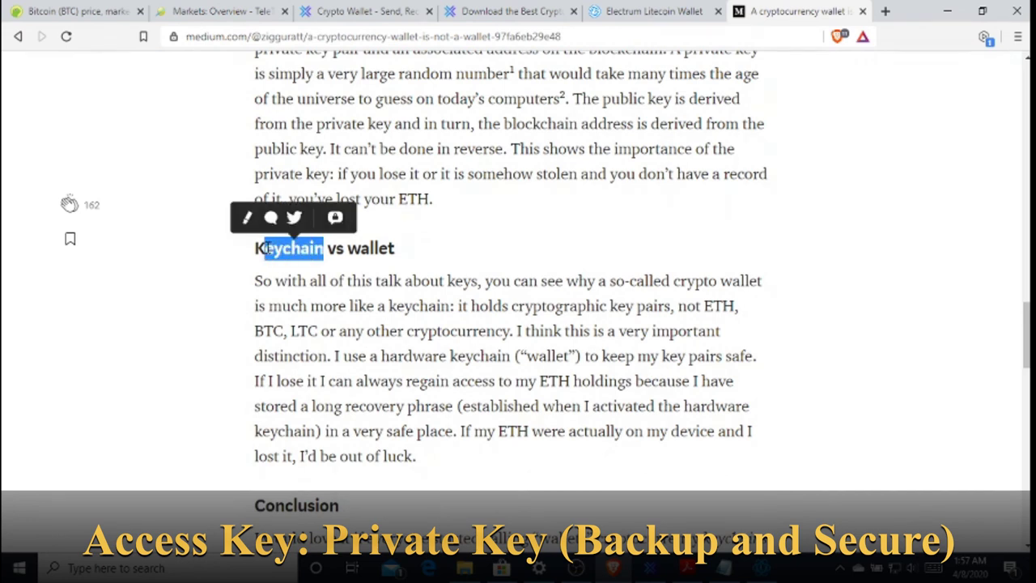
- Review the Litecoin wallet in Exodus and highlight the line "your keys your bitcoin, not your keys not your bitcoin!" in Notepad
left_click(640, 577)
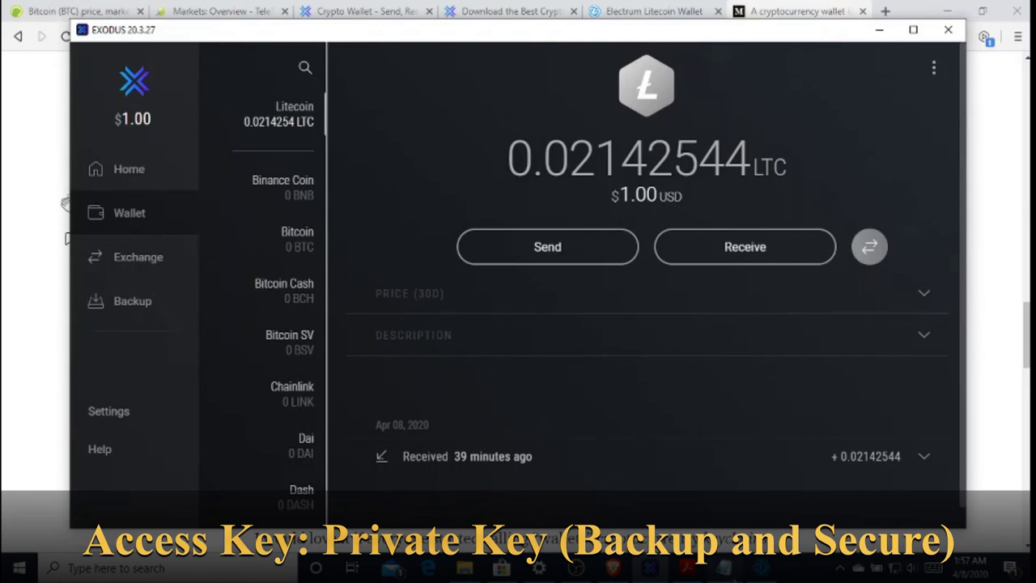
left_click(723, 569)
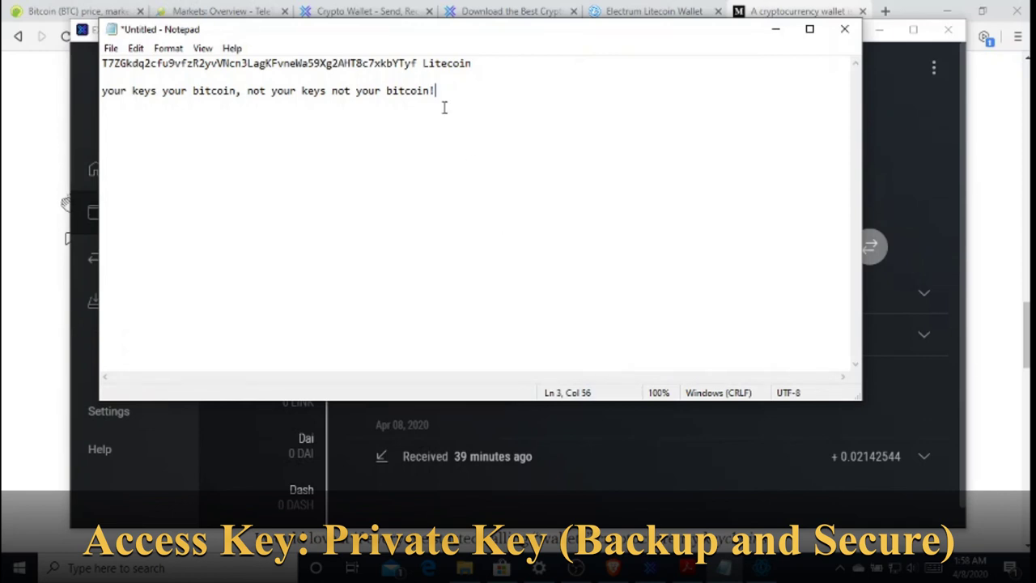
left_click_drag(444, 92, 102, 94)
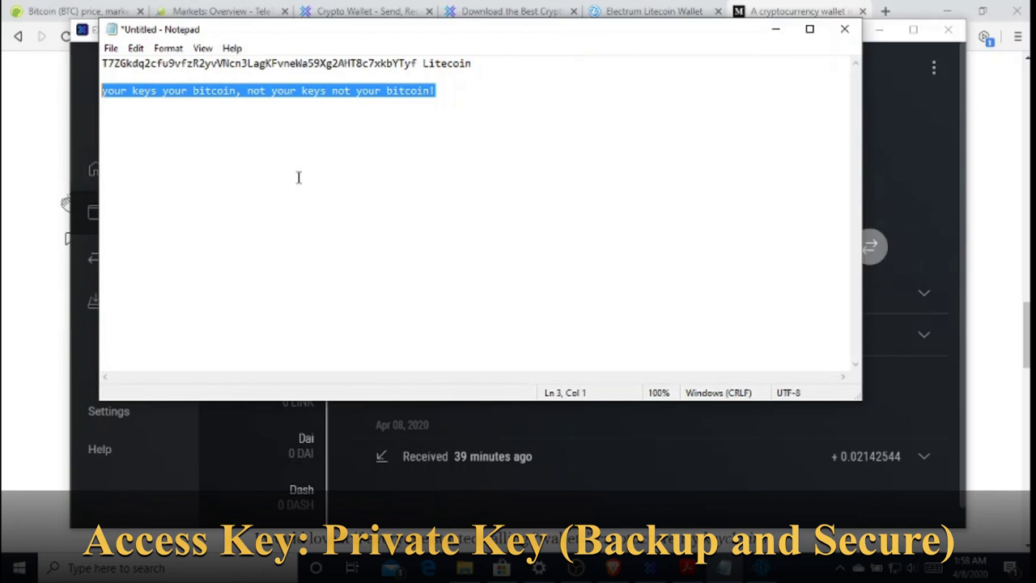
left_click(476, 458)
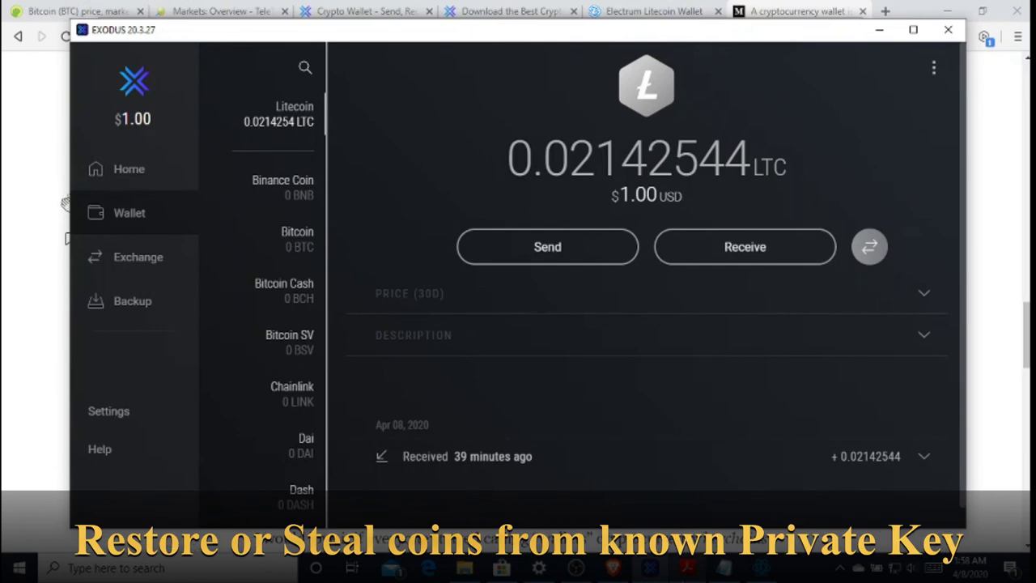
- Copy the Litecoin private key from the Notepad note
left_click(732, 569)
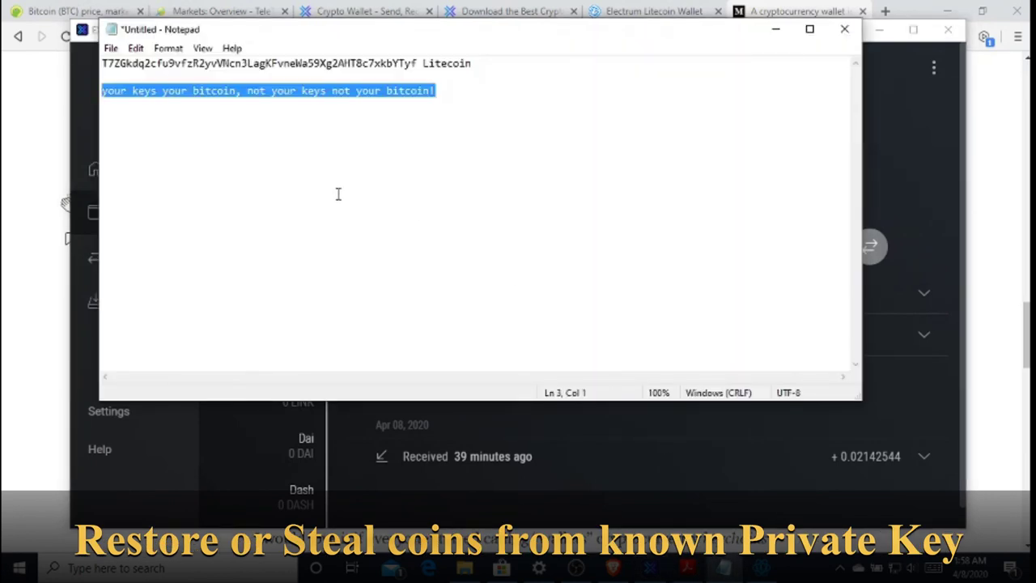
left_click_drag(419, 63, 105, 67)
key("ctrl+c")
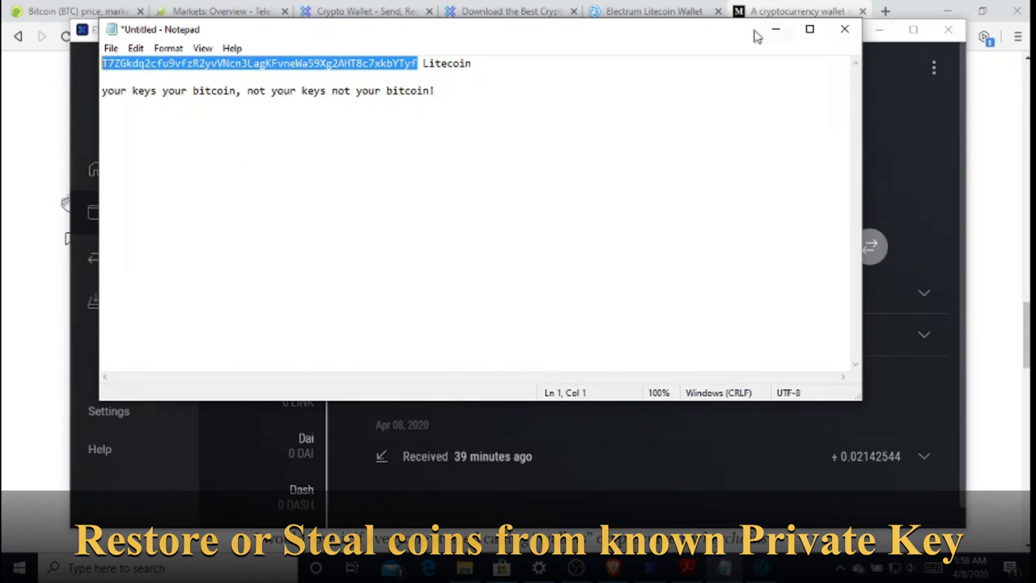
- Switch to the Electrum Litecoin page in Brave and examine its downloads for Windows, OS X and Linux
left_click(669, 10)
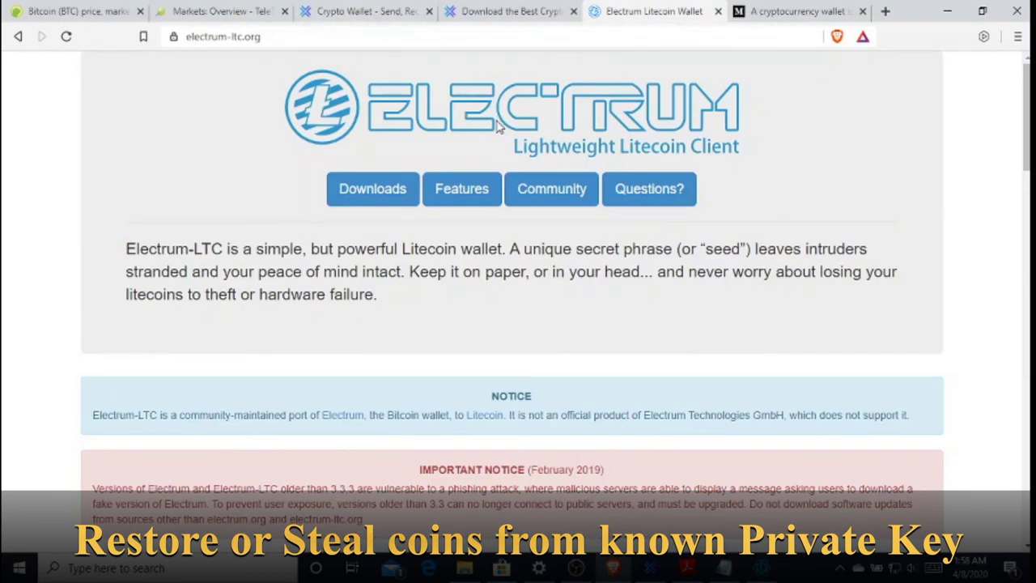
scroll(666, 412, "down", 5)
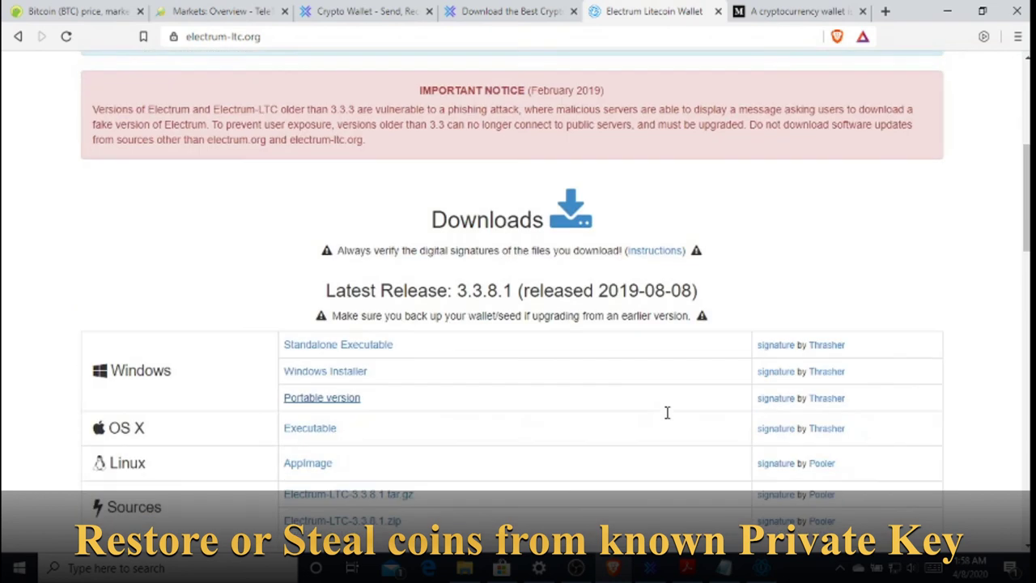
scroll(640, 404, "down", 2)
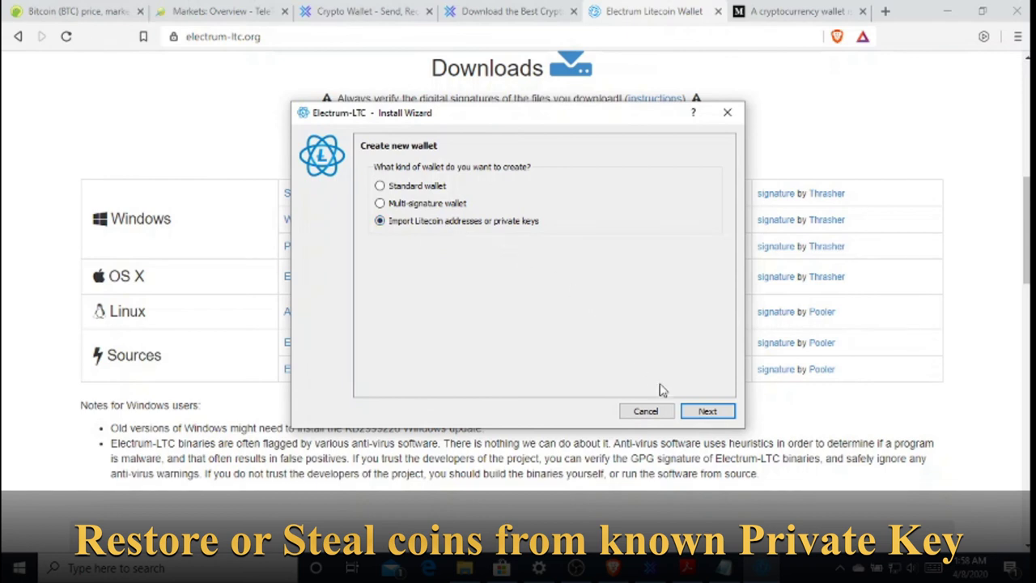
- Create a new Electrum-LTC wallet by importing Litecoin addresses or private keys, pasting the copied private key
left_click(706, 411)
left_click(624, 236)
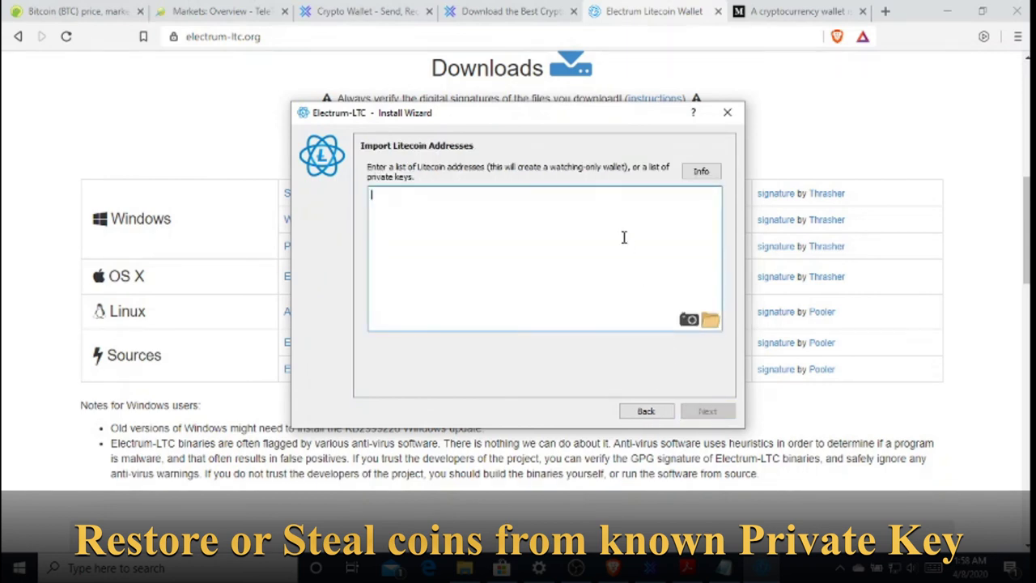
key("ctrl+v")
left_click(709, 411)
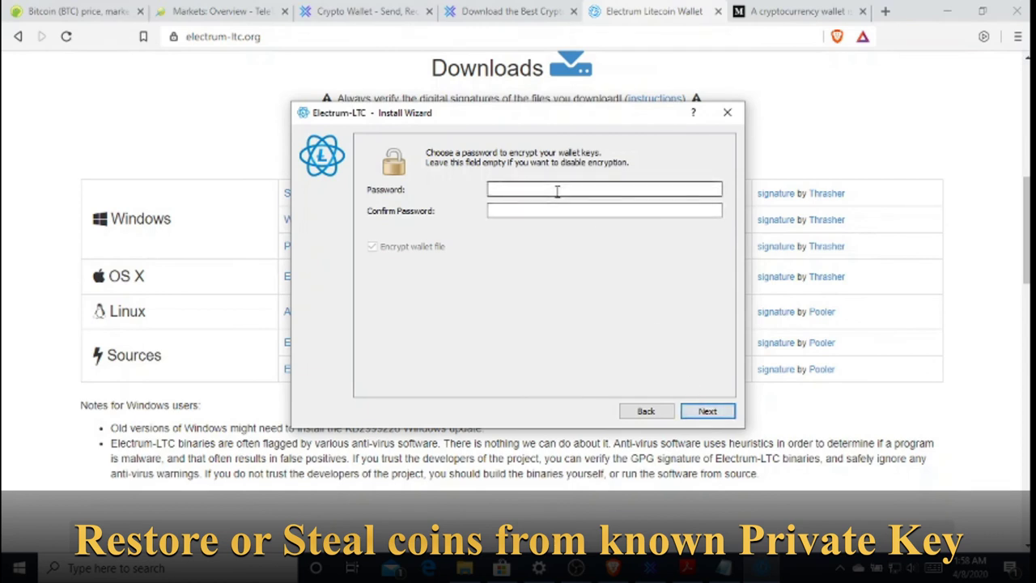
- Leave the Electrum-LTC wallet password empty, finish creating the wallet and decline notifications about newer versions
type("12")
key("BackSpace")
key("BackSpace")
left_click(703, 410)
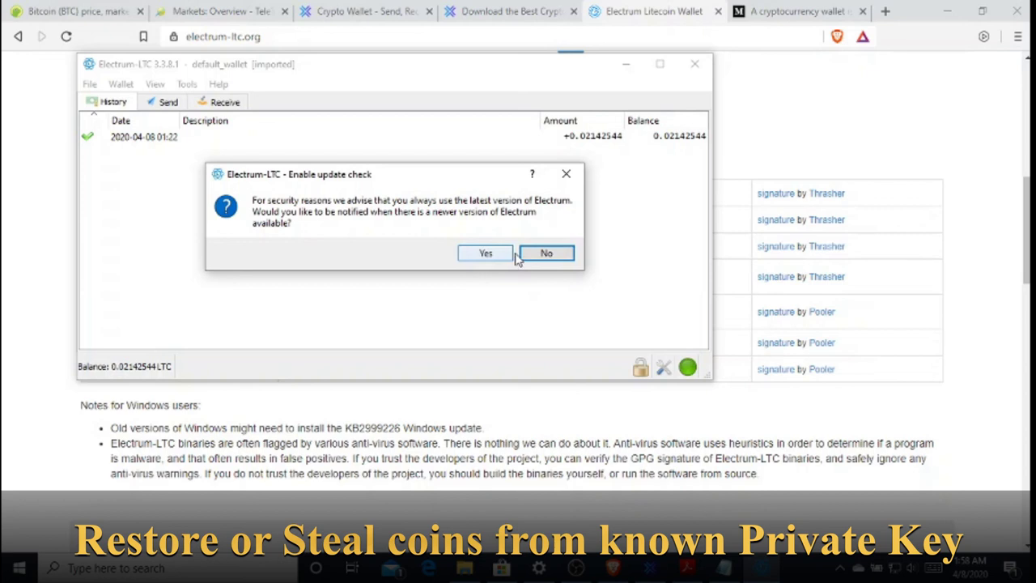
left_click(523, 254)
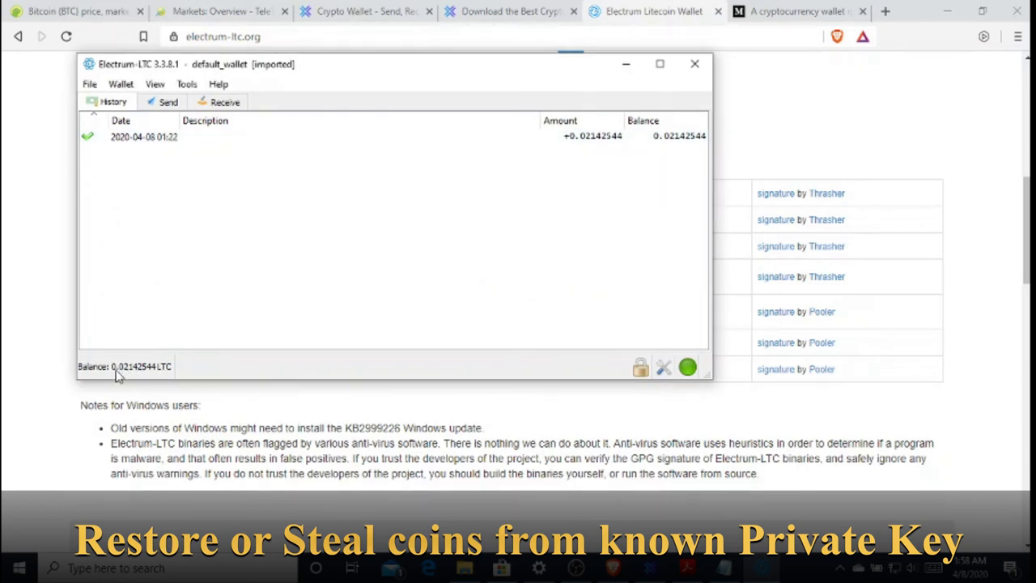
- Compare the receiving address of the imported Electrum-LTC wallet with the Litecoin receiving address in Exodus
left_click(220, 102)
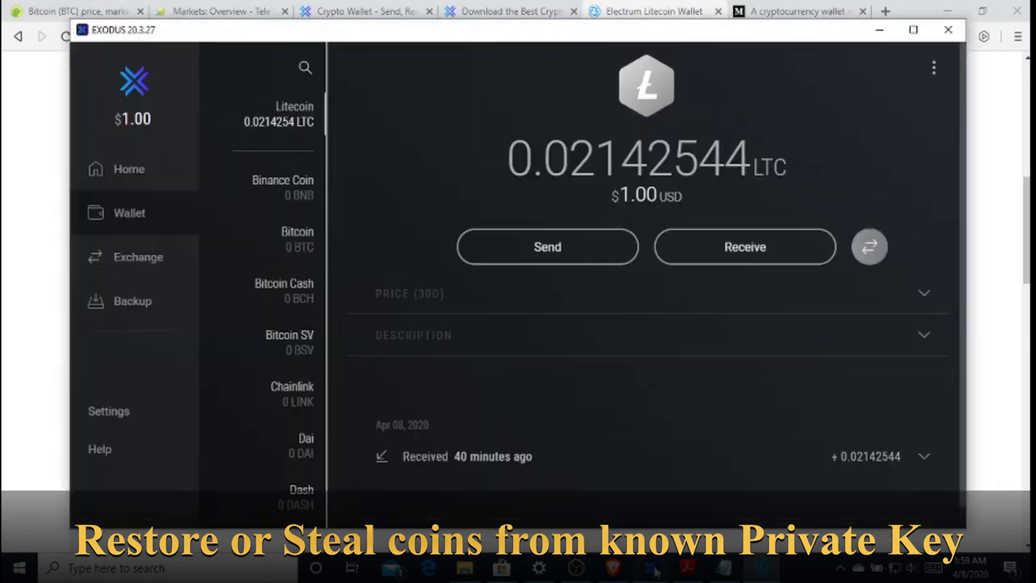
left_click(652, 568)
left_click(659, 247)
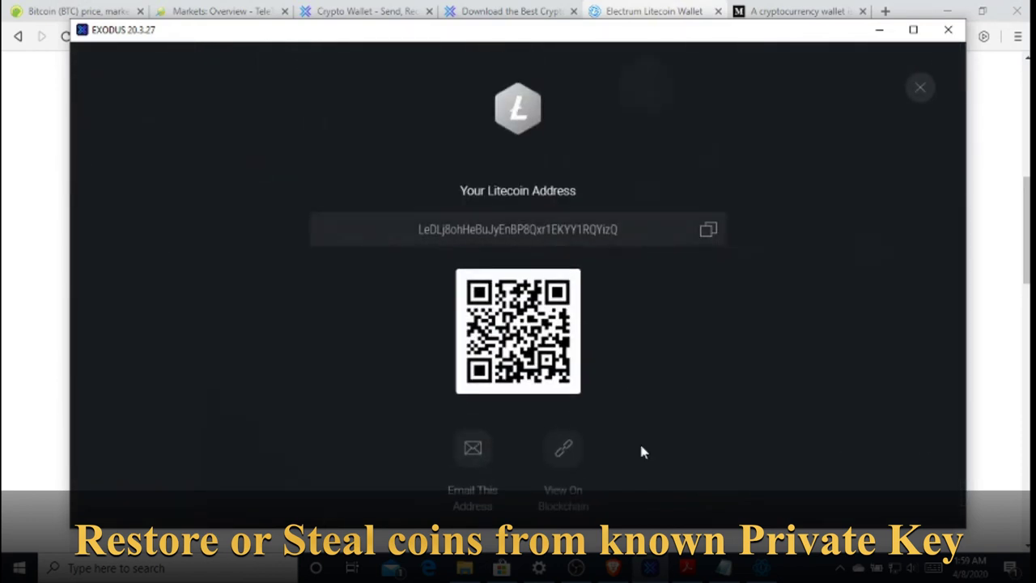
key("alt+Tab")
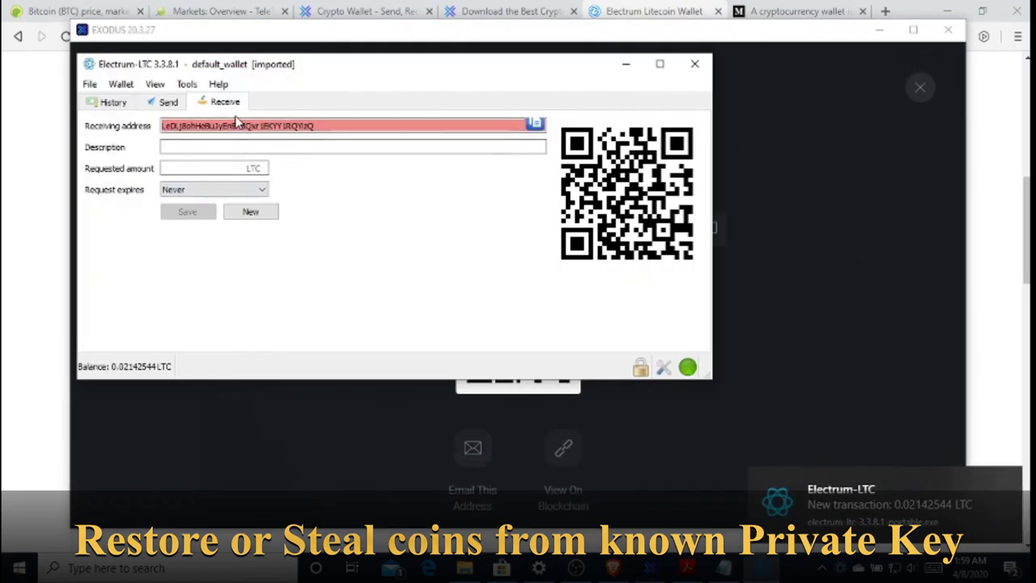
- Review the payment form and receiving address in Electrum-LTC, and return to Exodus to close its Litecoin address view
left_click(160, 105)
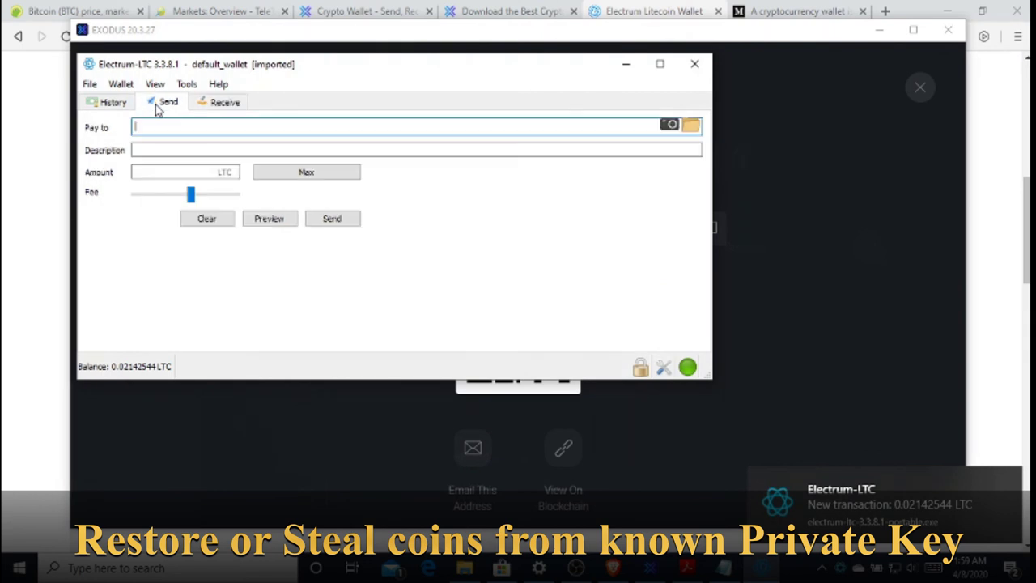
left_click(225, 102)
left_click_drag(333, 65, 347, 97)
left_click(363, 37)
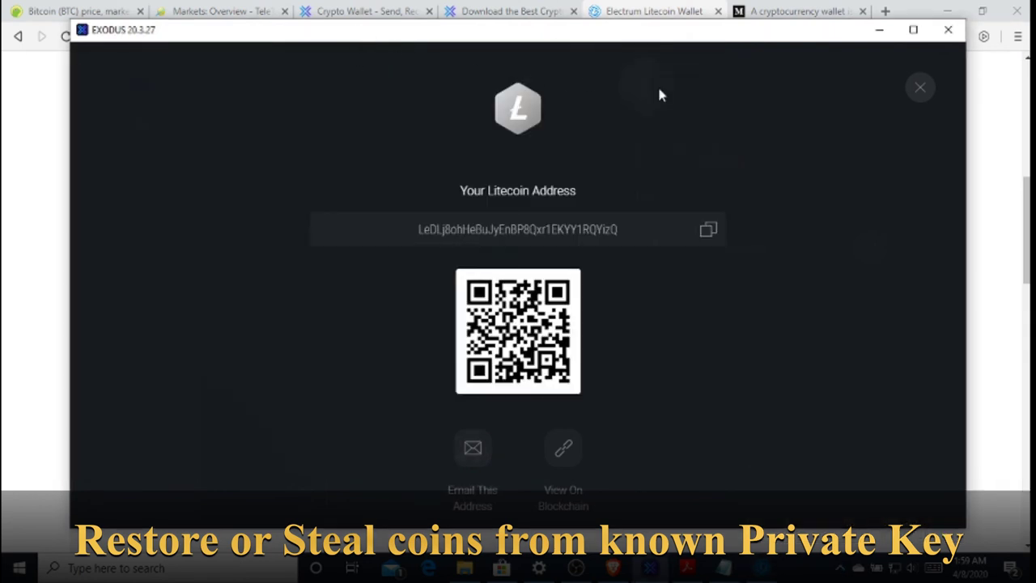
left_click(919, 88)
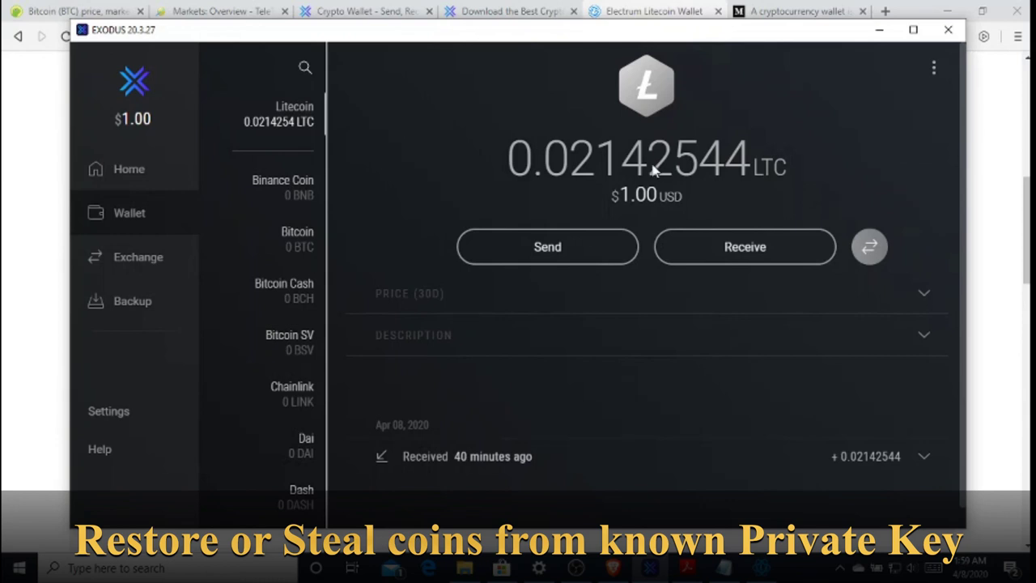
- Return to the Notepad note and highlight the Litecoin private key and the "your keys your bitcoin" line for review
left_click(708, 570)
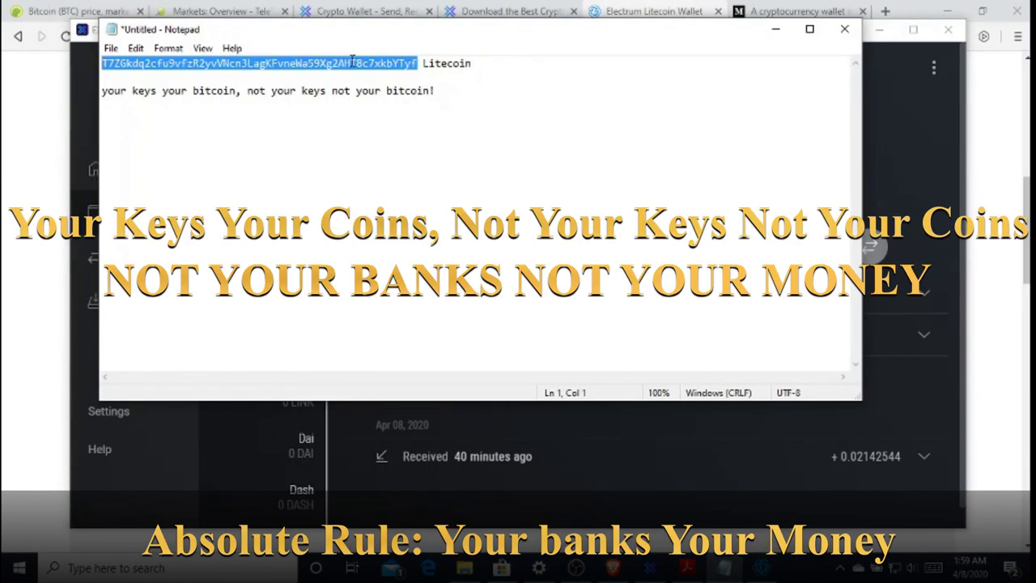
left_click(416, 63)
left_click_drag(416, 63, 101, 50)
left_click_drag(713, 36, 738, 114)
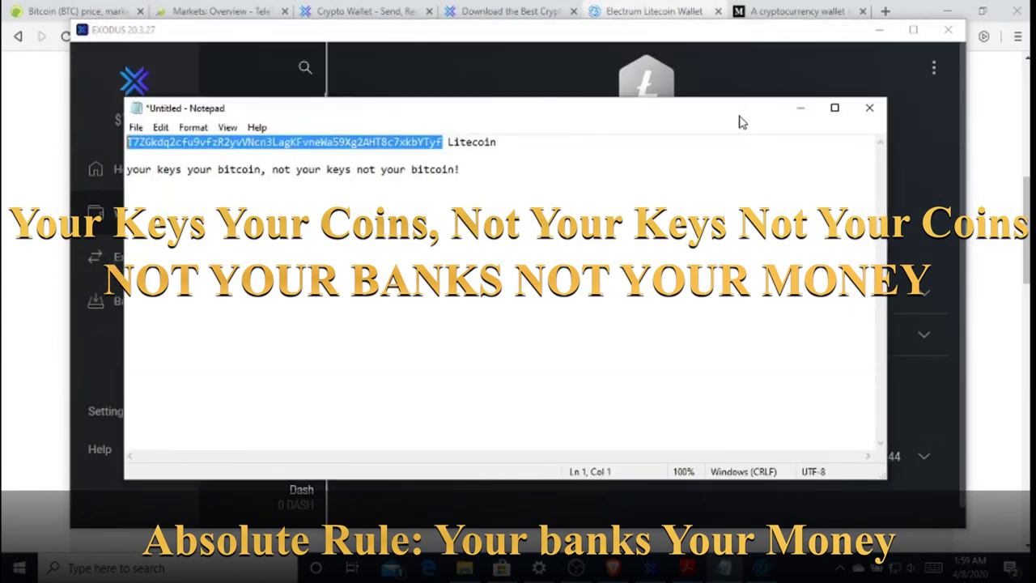
left_click_drag(566, 172, 113, 171)
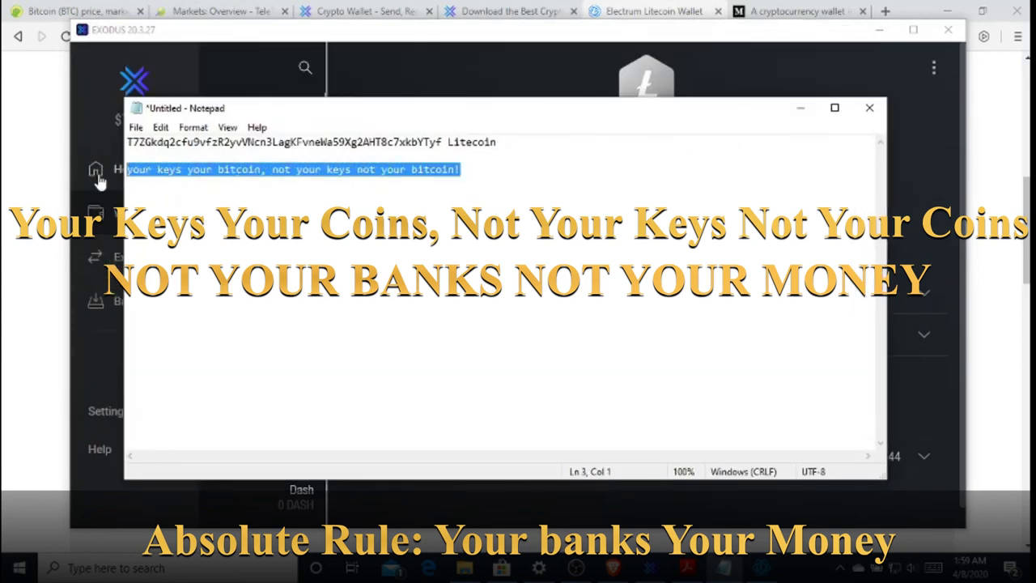